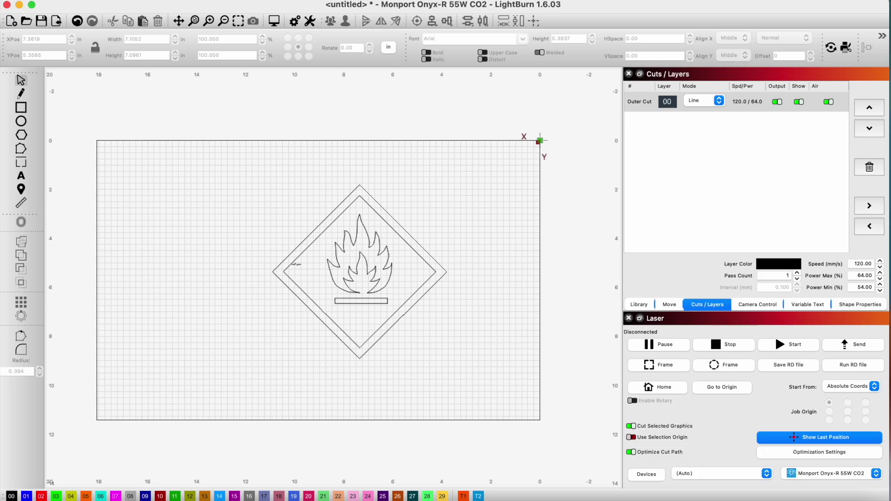
Draw a rectangle beside the flame artwork and set its width and height to 5 in
key("super+r")
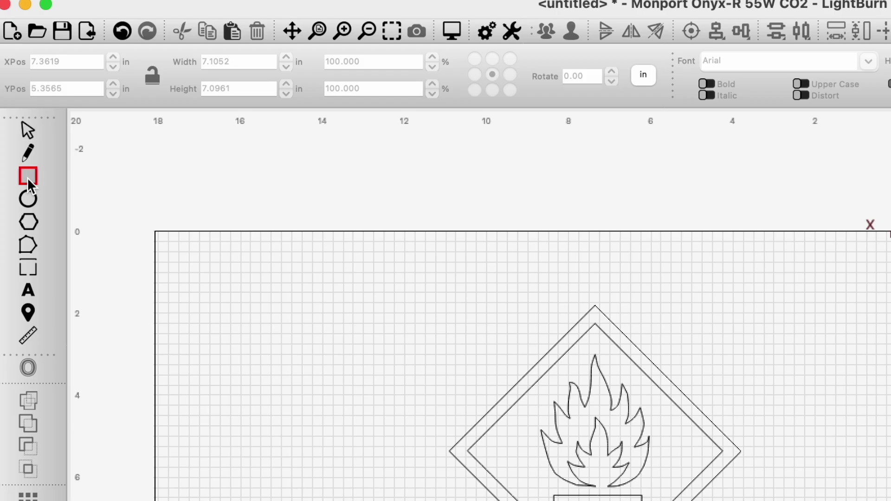
left_click_drag(159, 194, 273, 316)
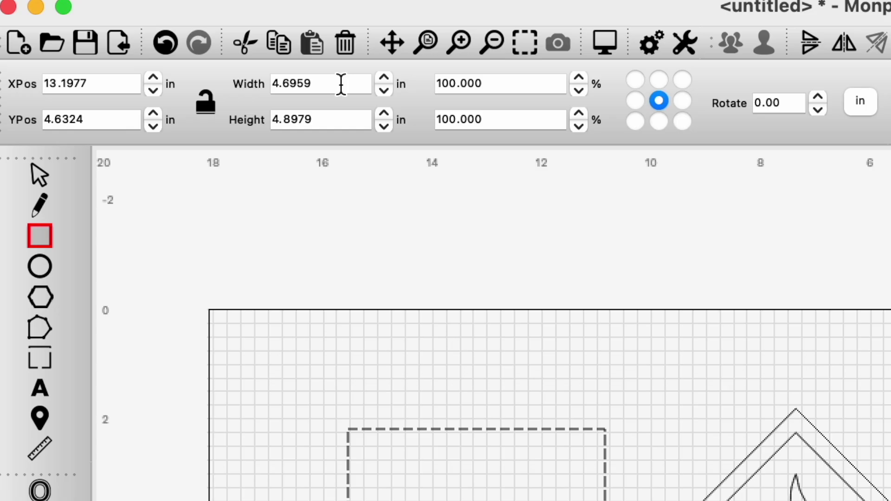
double_click(155, 39)
type("5")
key("Tab")
type("5")
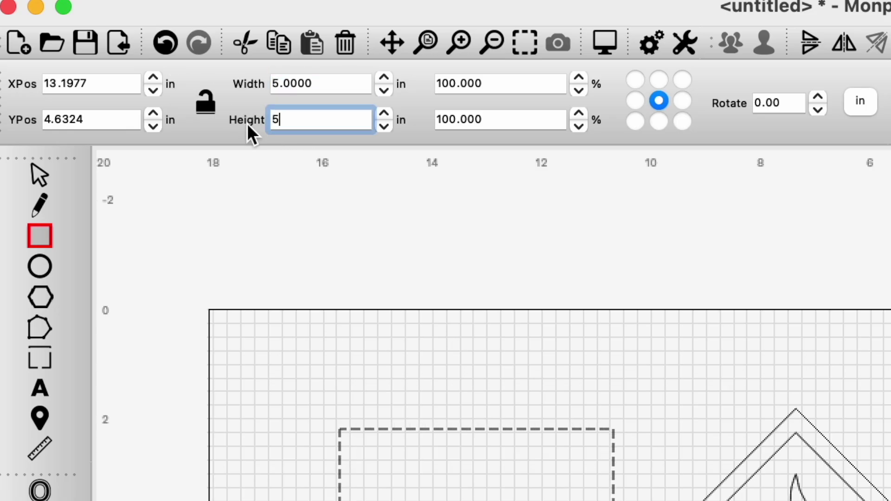
key("Return")
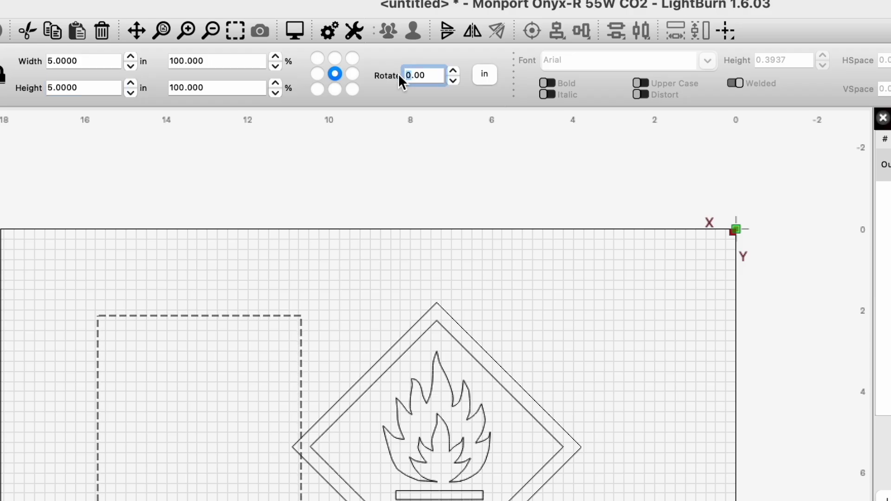
Rotate the new square 45 degrees and place it over the outer diamond of the flame artwork
type("45")
key("Return")
left_click_drag(217, 254, 359, 273)
left_click(414, 239)
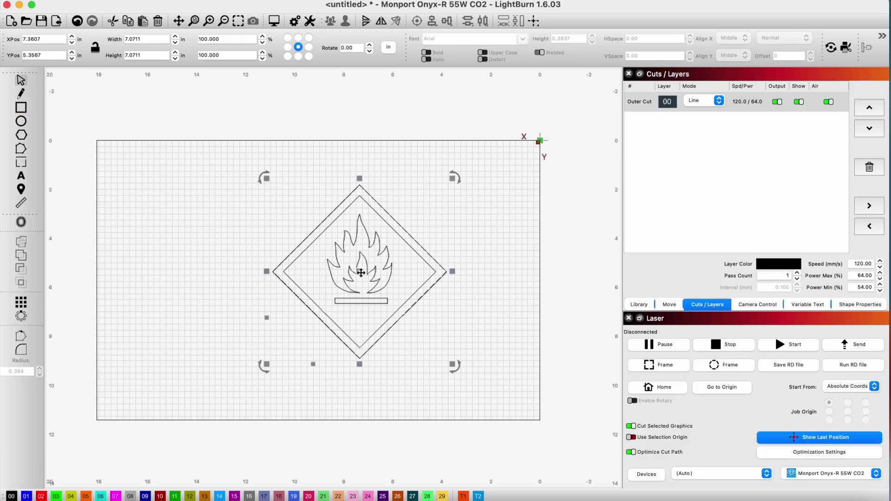
Ungroup the flame artwork and delete its original outer diamond outline, keeping the newly drawn diamond
scroll(413, 240, "up", 10)
scroll(471, 204, "down", 10)
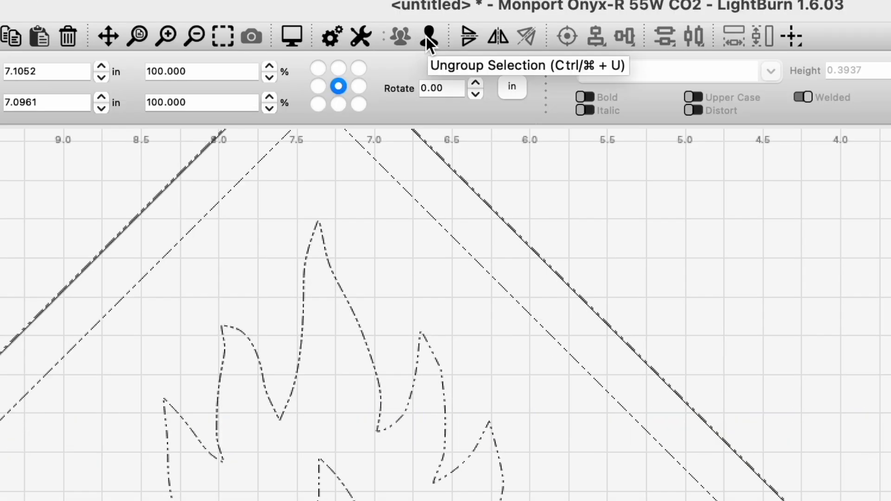
left_click(427, 41)
scroll(625, 381, "up", 8)
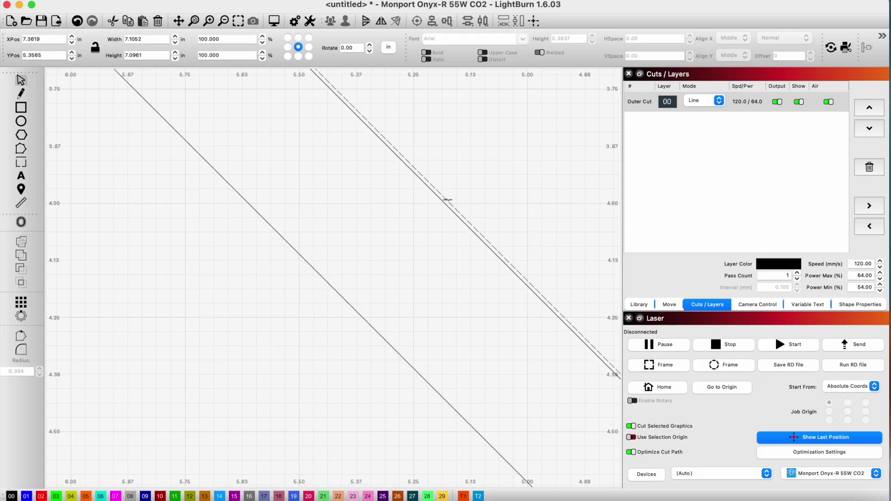
left_click(446, 200)
scroll(447, 200, "down", 8)
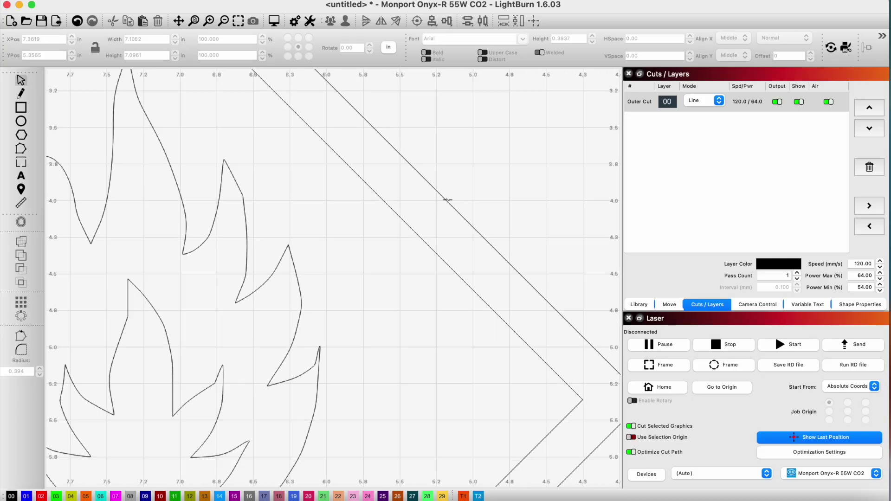
Offset the new diamond inward by 0.29 in with the Corner style
left_click(421, 173)
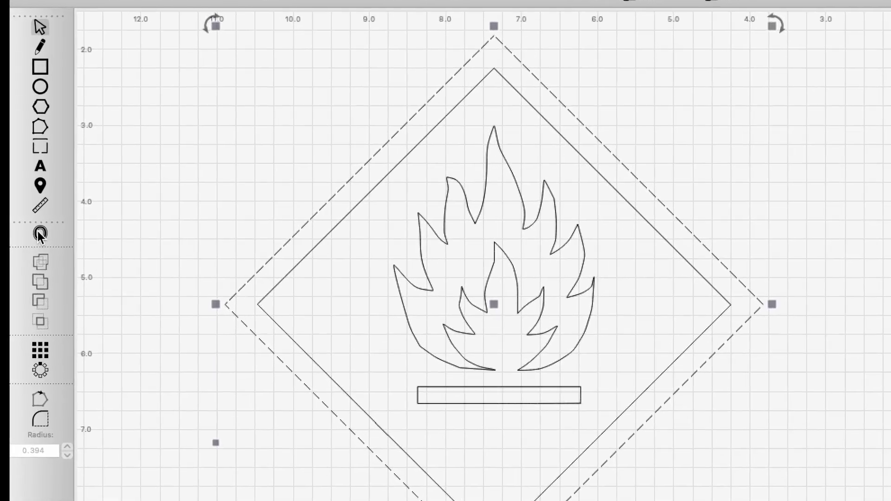
left_click(21, 222)
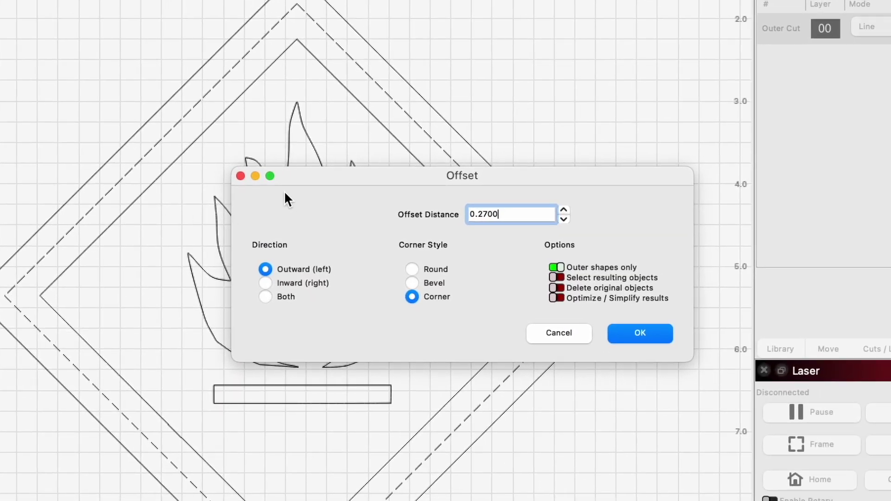
left_click(266, 282)
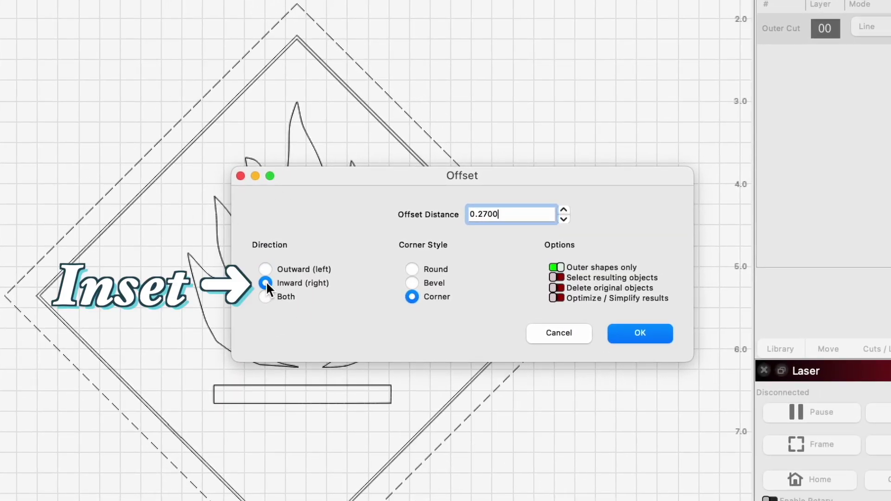
double_click(485, 214)
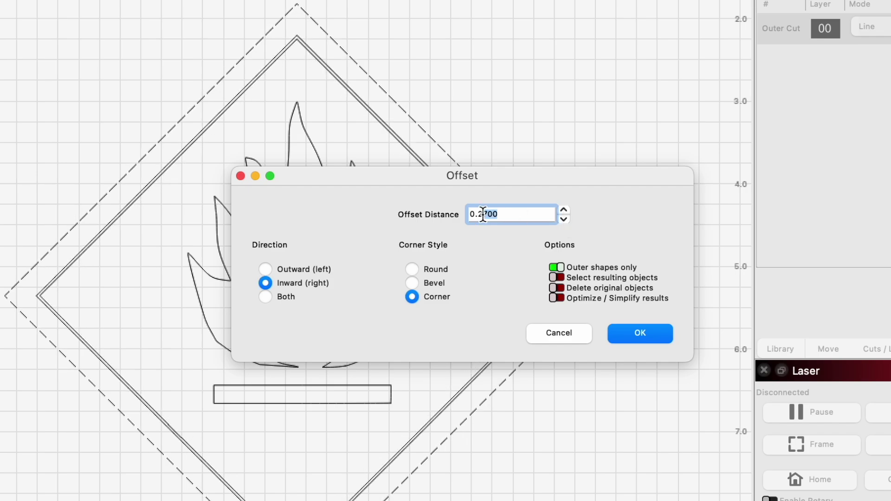
type("0.3")
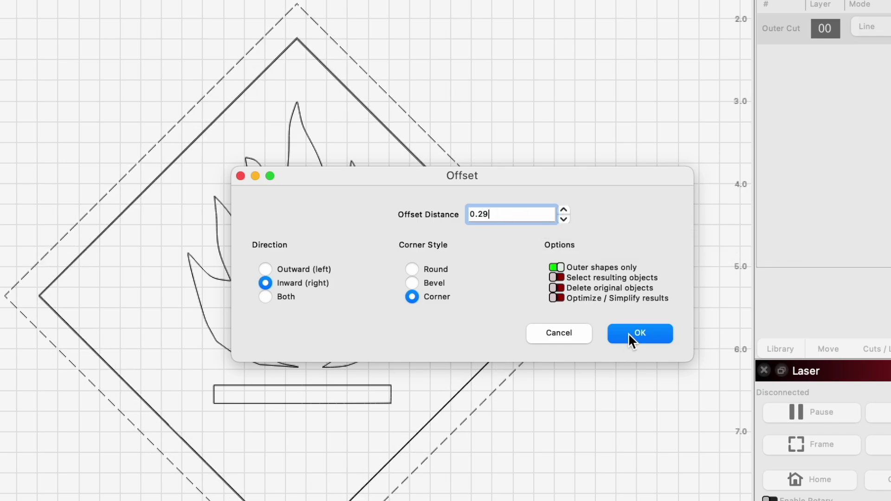
left_click(628, 333)
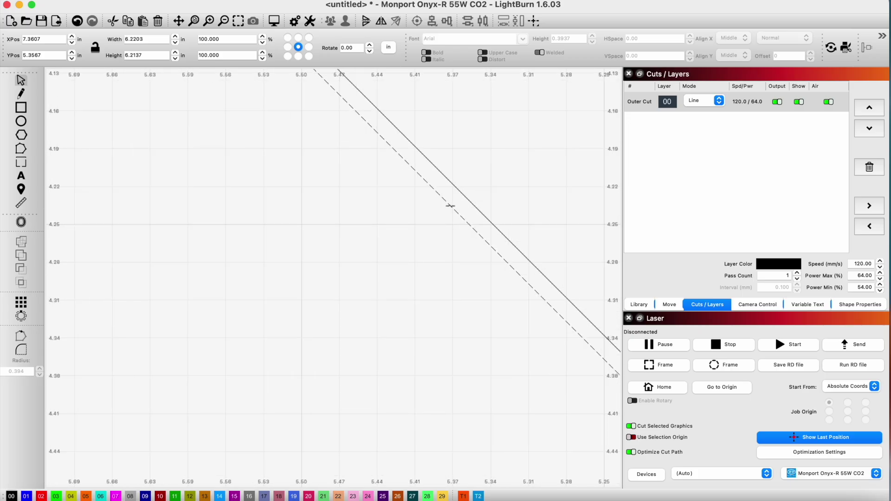
Delete the artwork's original inner diamond outline, keeping the inward offset
scroll(449, 205, "down", 15)
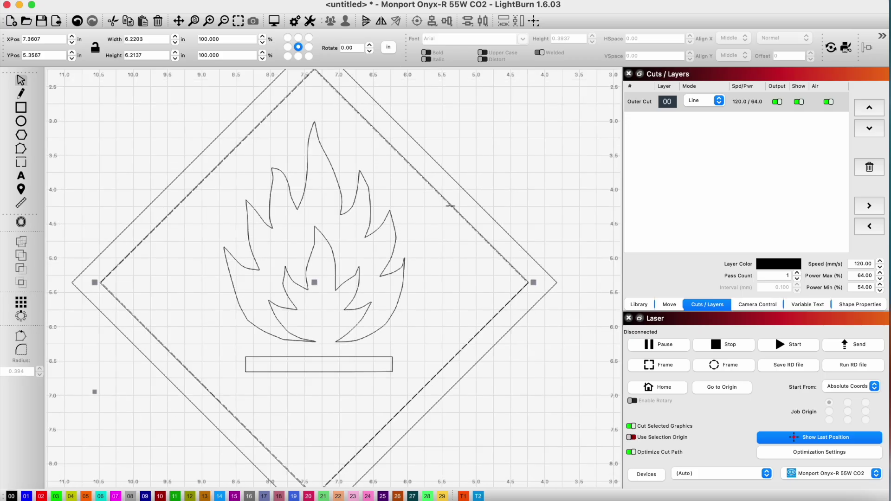
key("Escape")
scroll(434, 239, "down", 3)
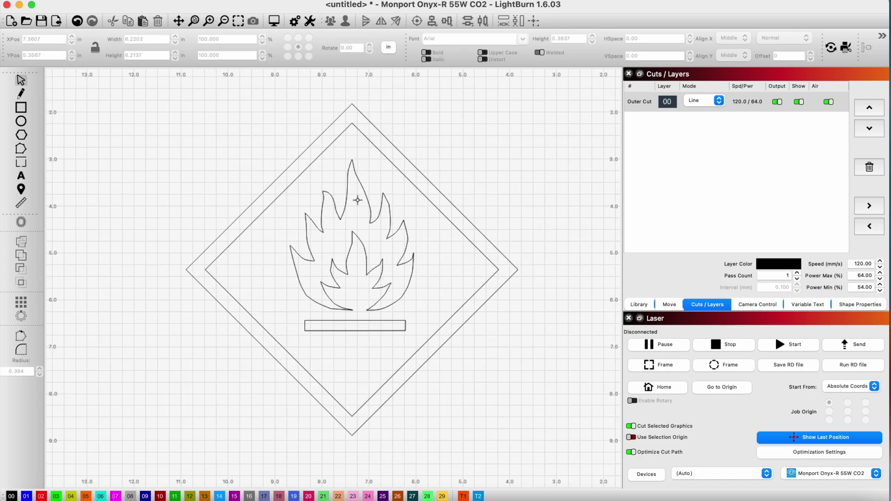
Offset the new outer diamond outward by 0.2 in with round corners
scroll(298, 280, "down", 3)
left_click(324, 175)
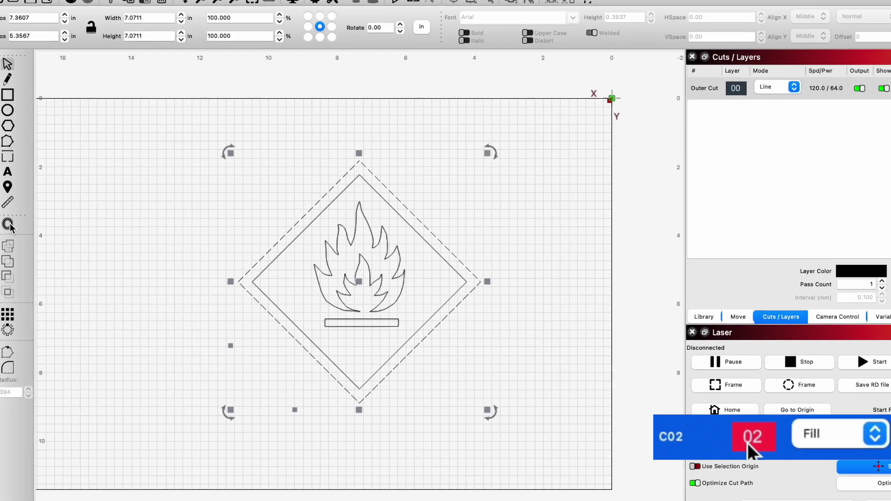
left_click(9, 225)
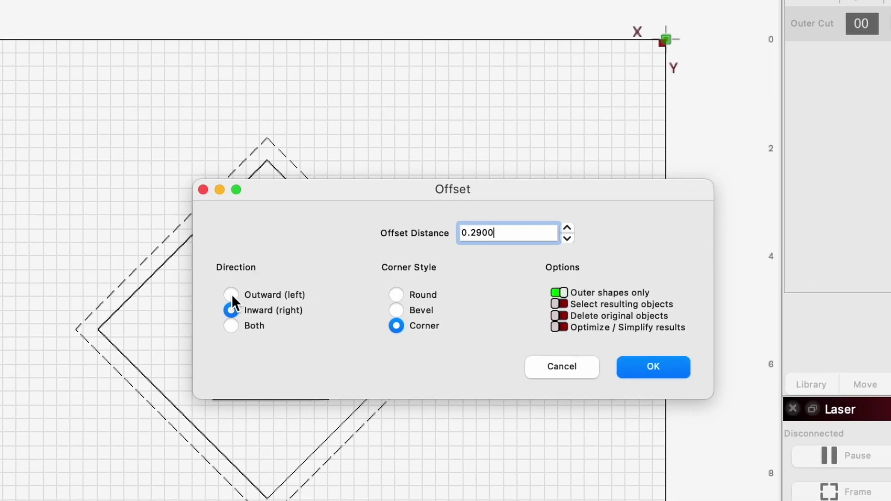
left_click(231, 294)
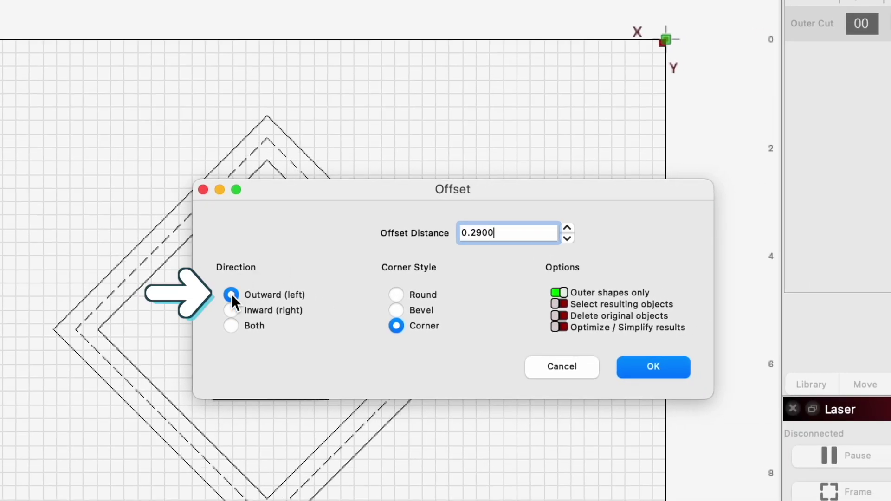
left_click_drag(494, 233, 476, 233)
key("BackSpace")
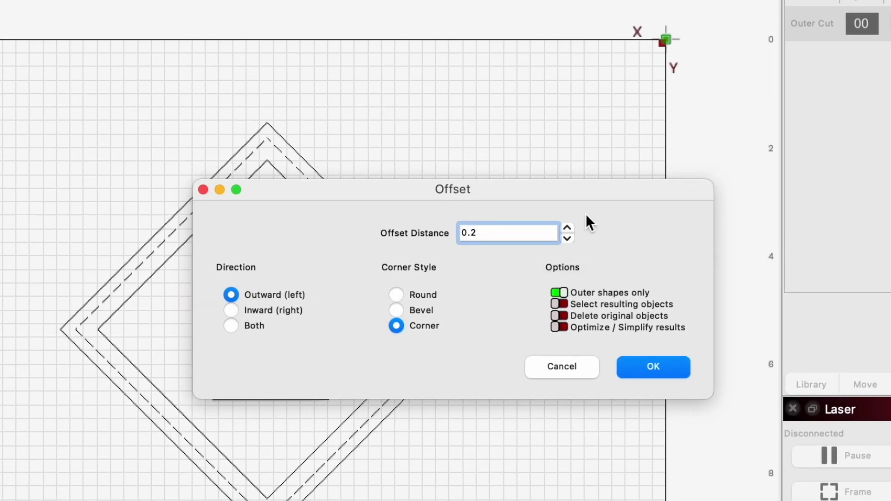
left_click(397, 295)
left_click(660, 365)
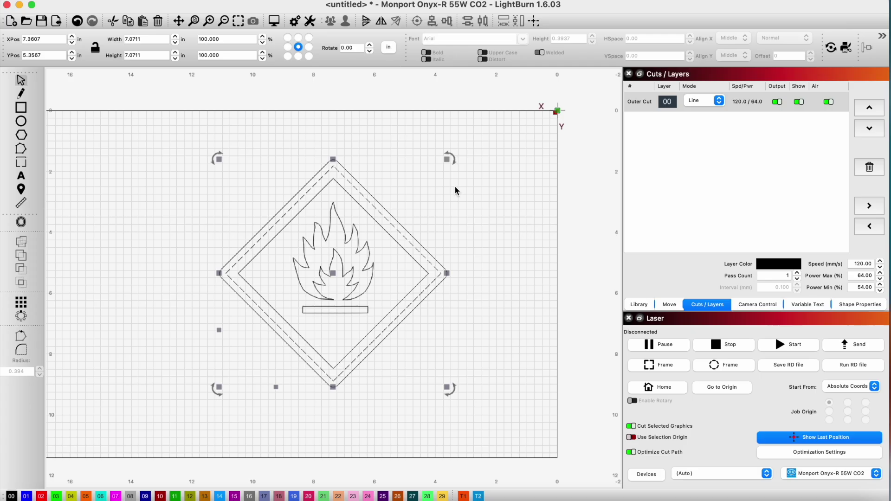
left_click(456, 193)
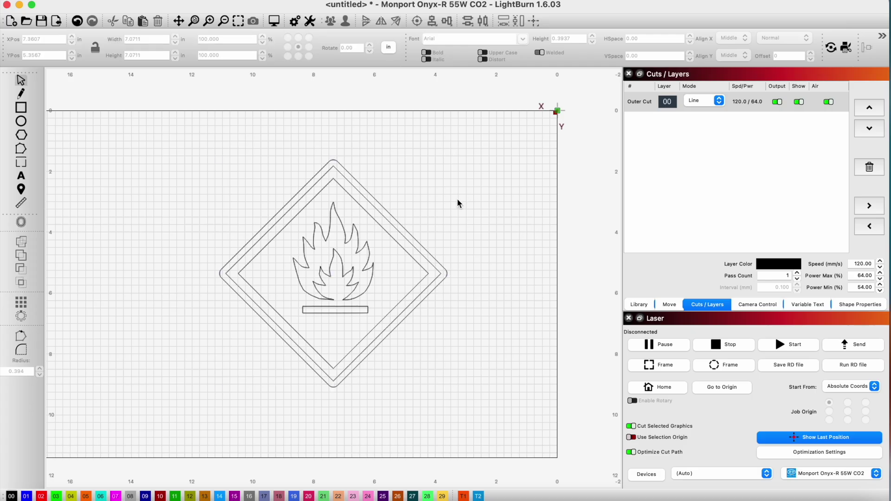
Assign the rounded outermost outline to layer 01 and set the mode of layer 00 to Fill
left_click(416, 239)
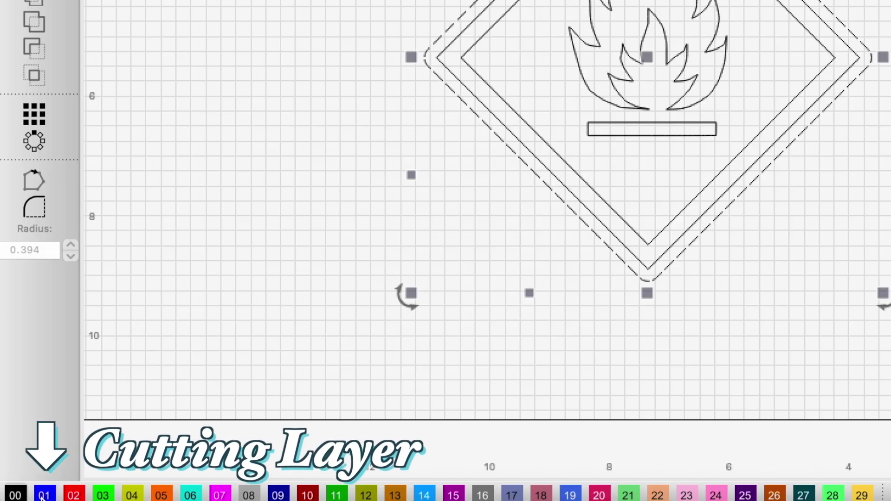
left_click(26, 495)
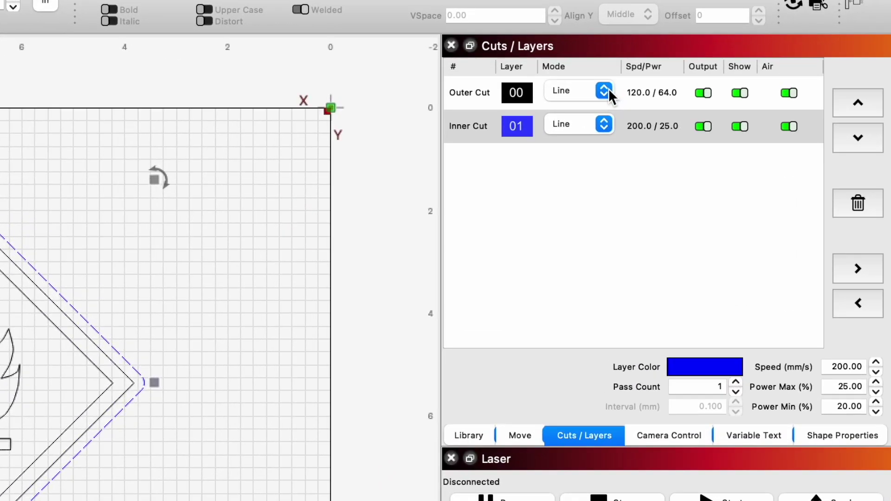
left_click(662, 94)
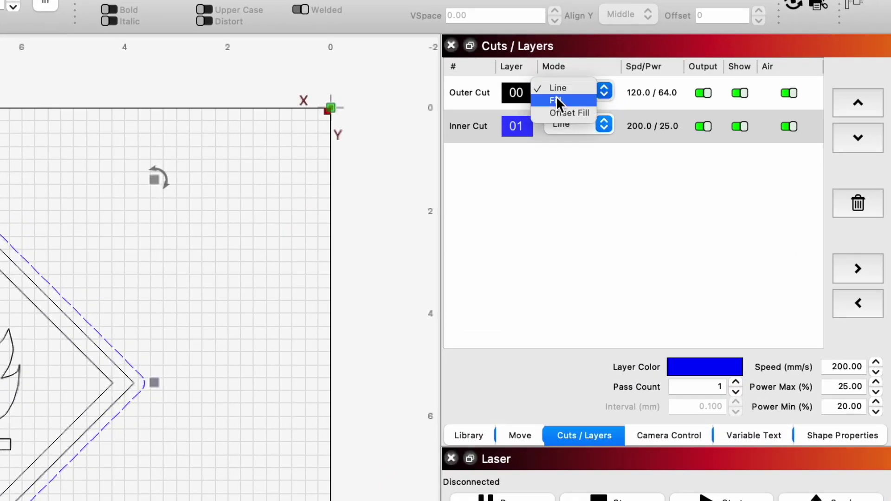
left_click(625, 105)
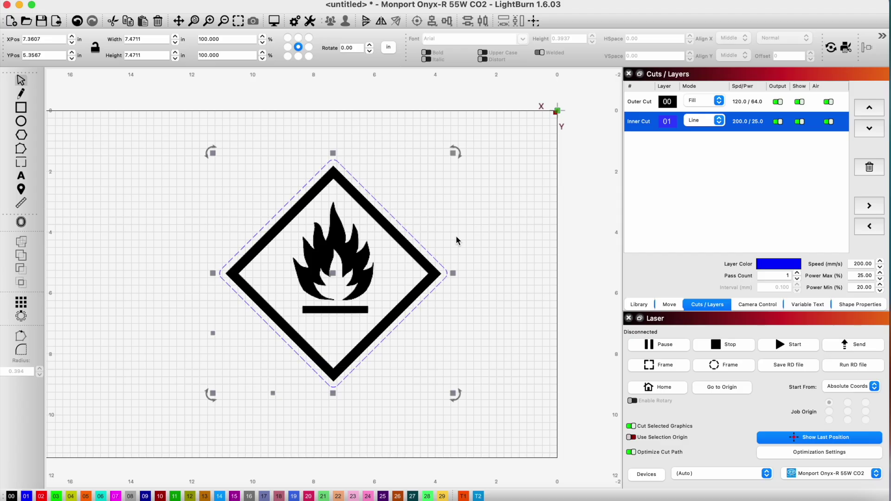
Select both diamonds that form the thick border and assign them to the red layer 02
scroll(359, 290, "up", 2)
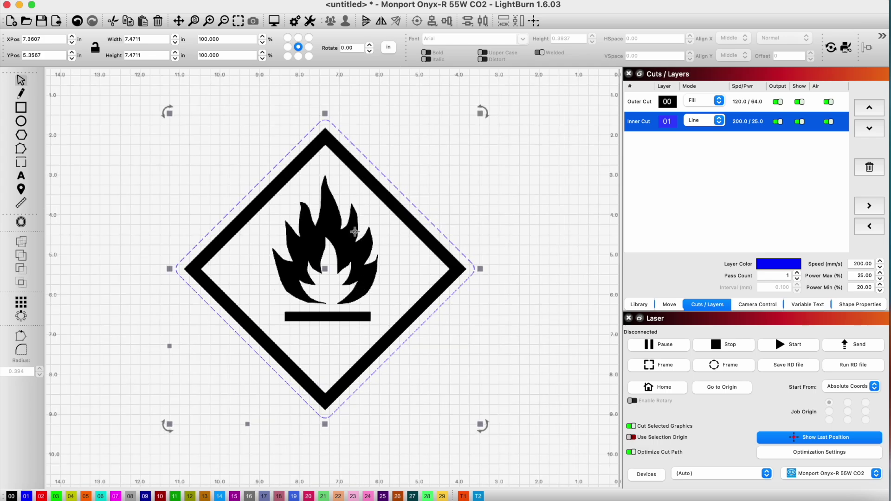
left_click(405, 207)
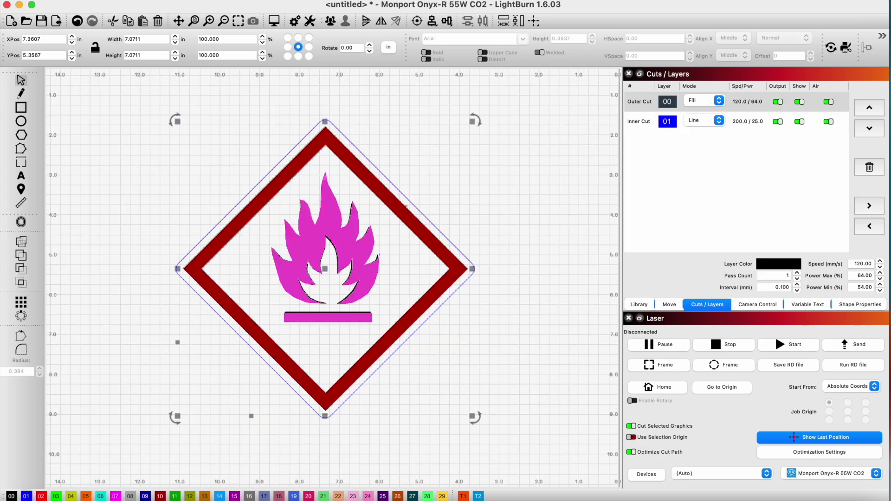
key("ctrl+a")
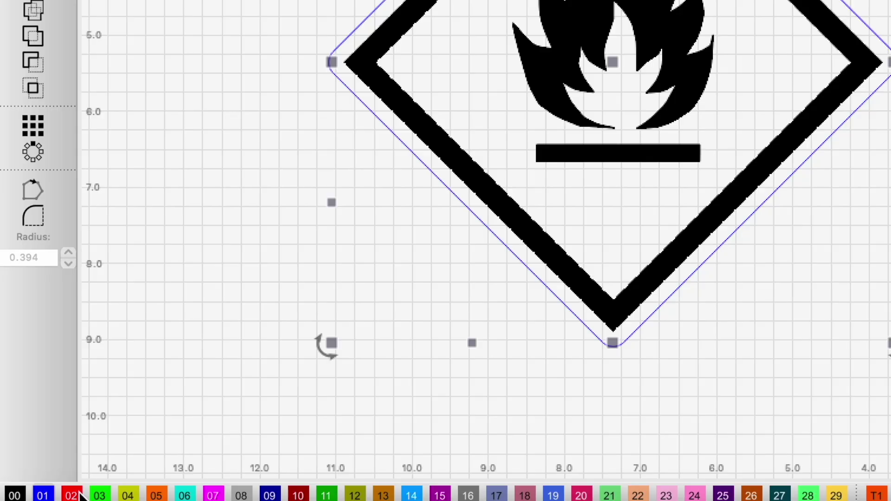
left_click(41, 496)
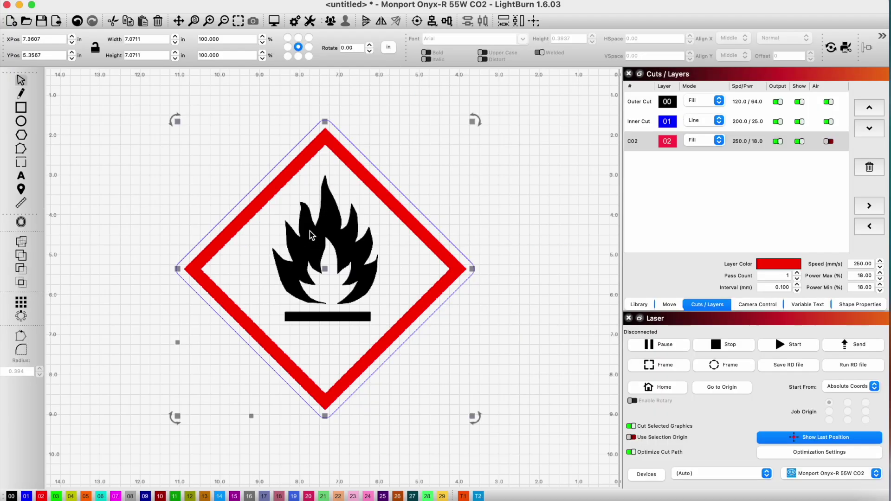
Review the finished sign and the cut settings of the Inner Cut and C02 layers
scroll(352, 240, "down", 5)
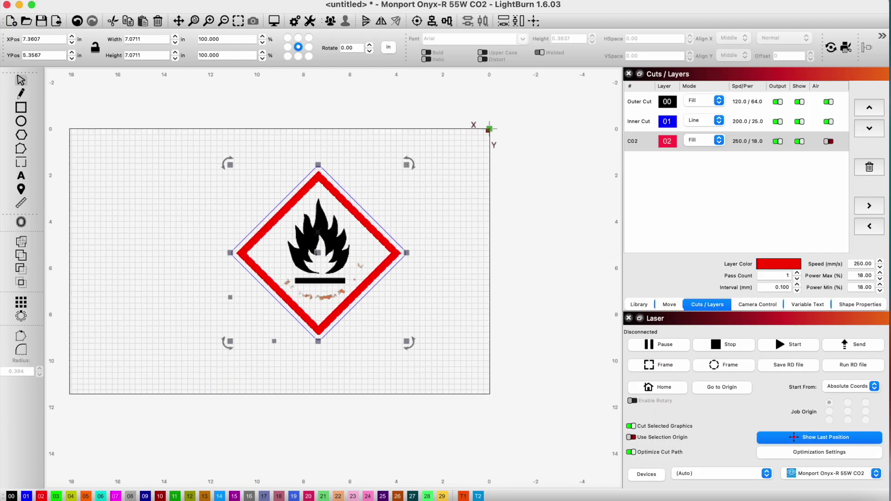
scroll(316, 181, "up", 4)
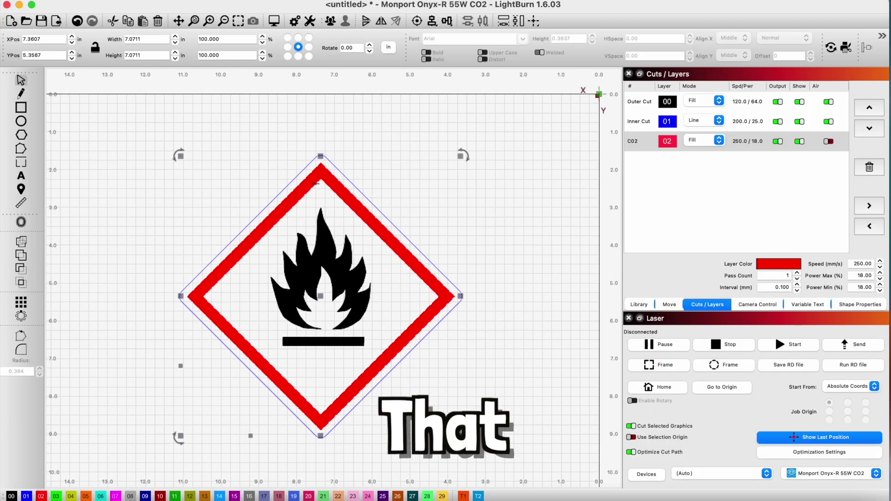
scroll(396, 169, "down", 5)
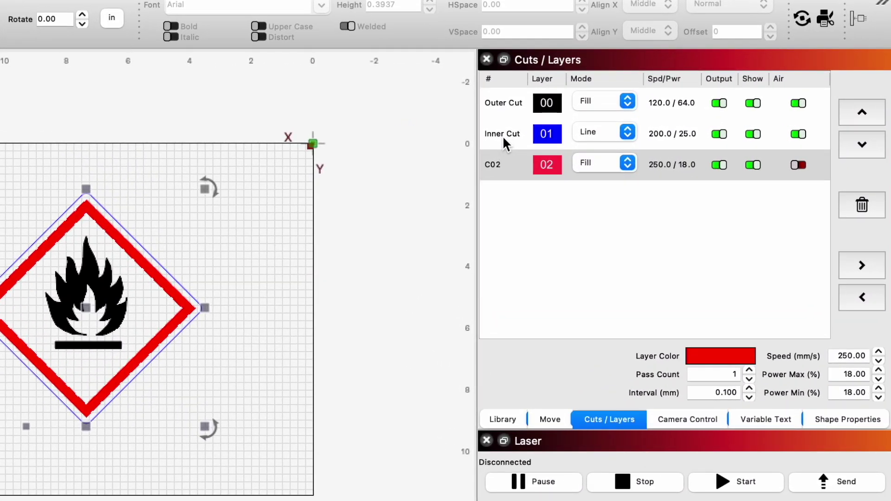
left_click(502, 138)
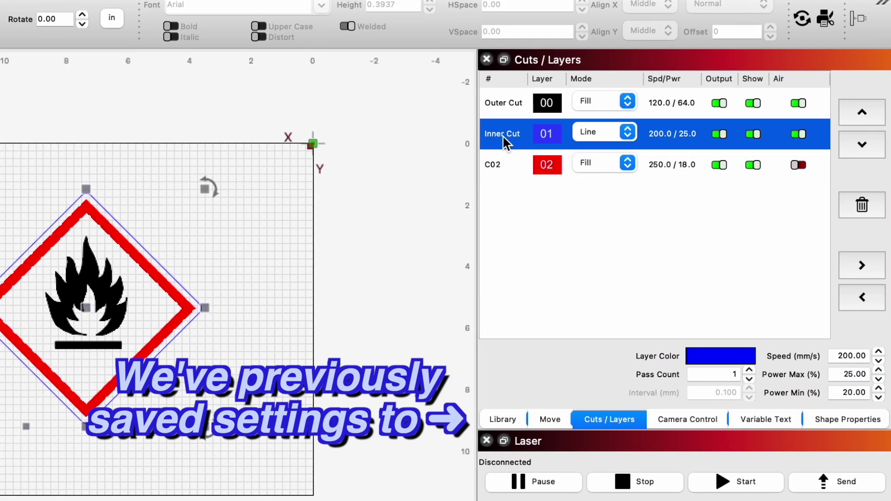
left_click(509, 163)
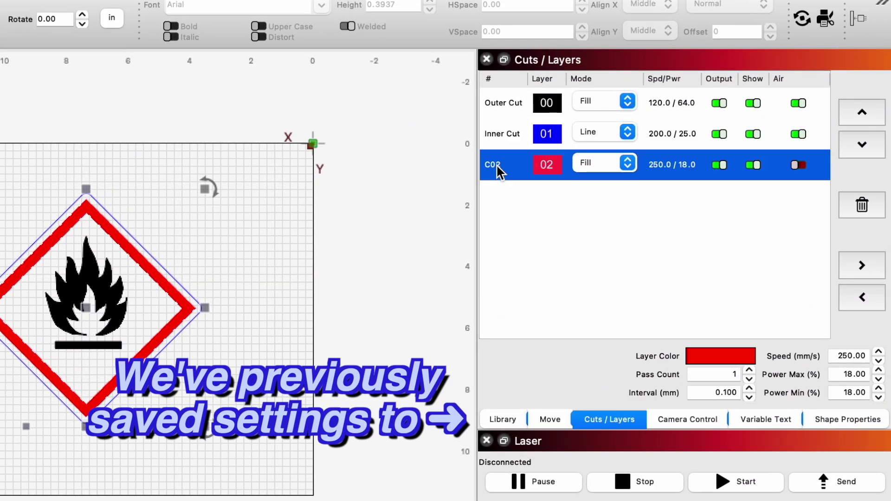
Assign the Wood "Deep engrave" preset from the Onyx-R Library to the C02 layer
left_click(503, 420)
left_click(486, 164)
left_click(495, 176)
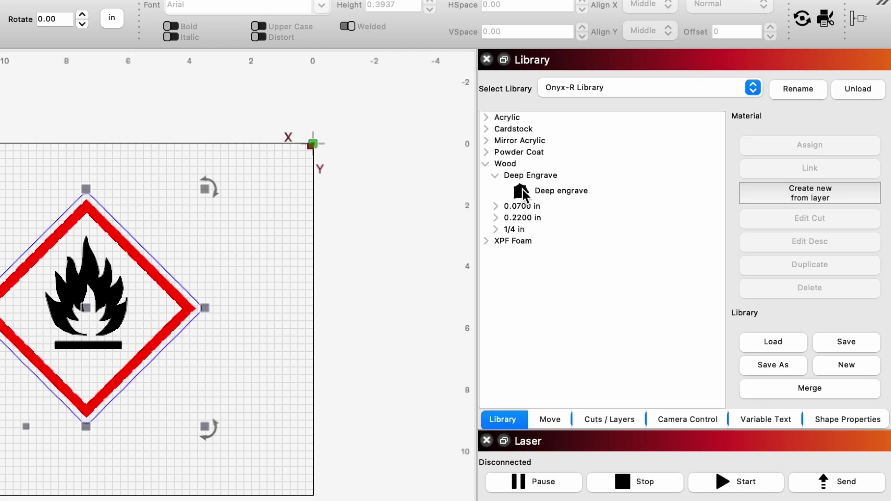
left_click(544, 195)
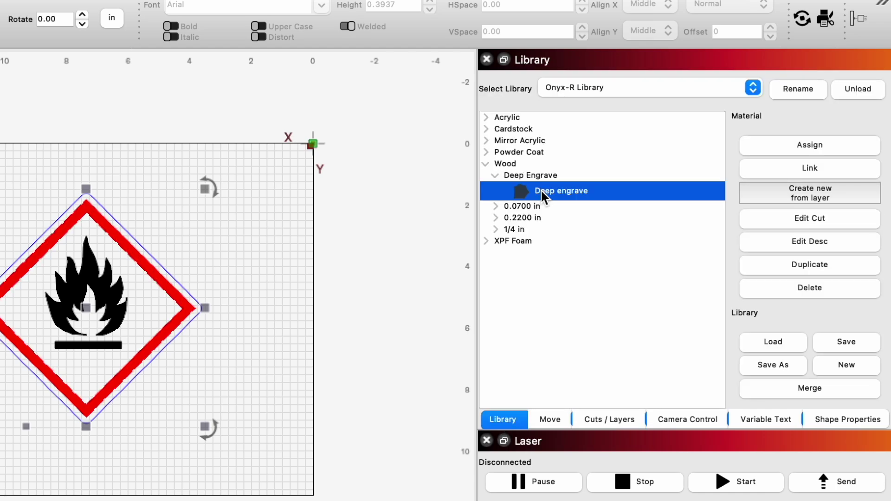
Assign the Wood "Deep engrave" library preset to the Outer Cut layer 00
left_click(616, 419)
left_click(510, 106)
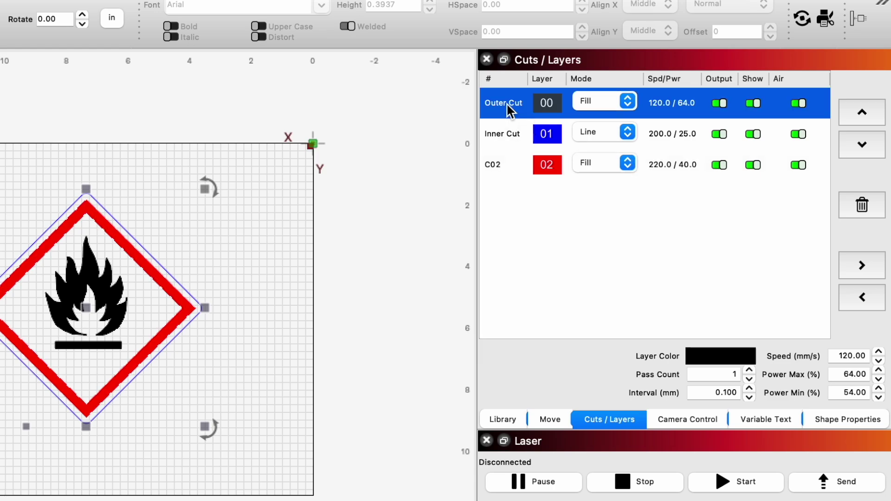
left_click(503, 419)
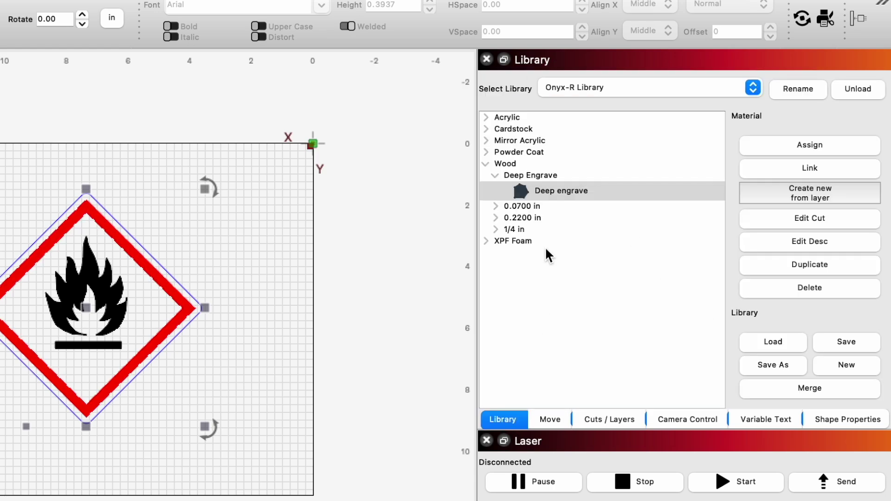
left_click(551, 194)
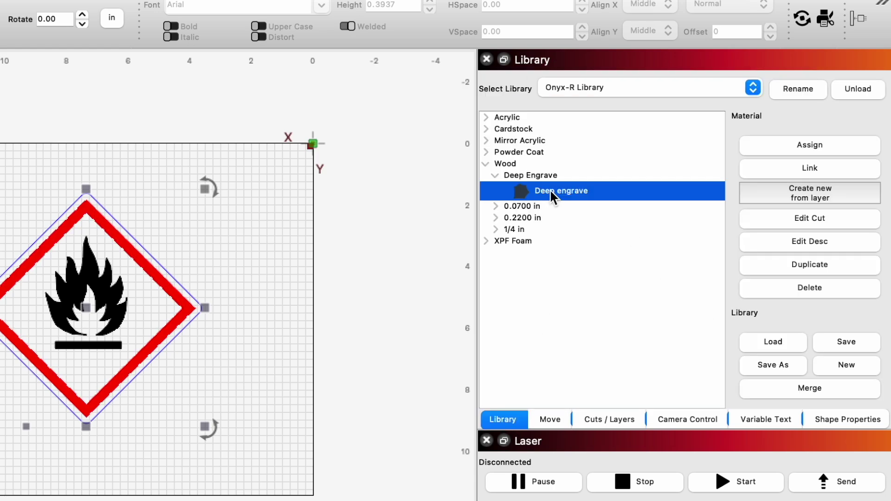
left_click(795, 150)
Move the C02 layer above Inner Cut and assign the 0.2200 in wood preset "5.7 in thick/.22in nice ply" to the Inner Cut layer
left_click(610, 420)
left_click(502, 137)
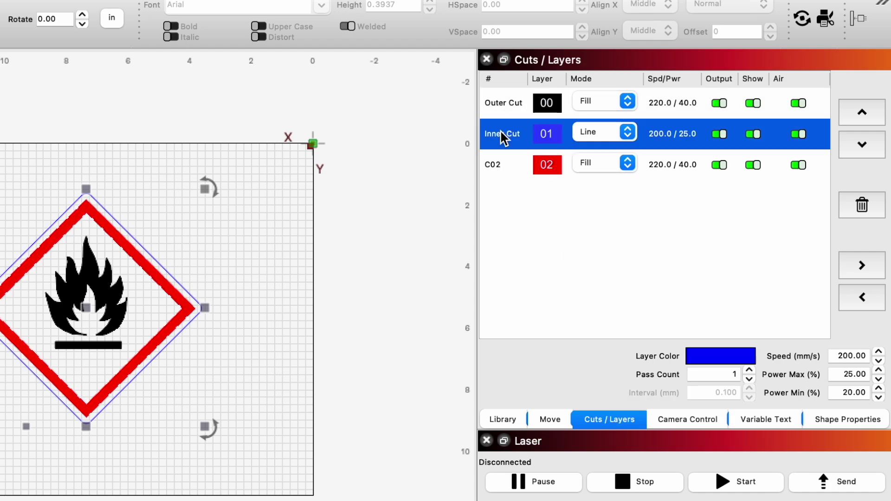
left_click_drag(546, 165, 543, 139)
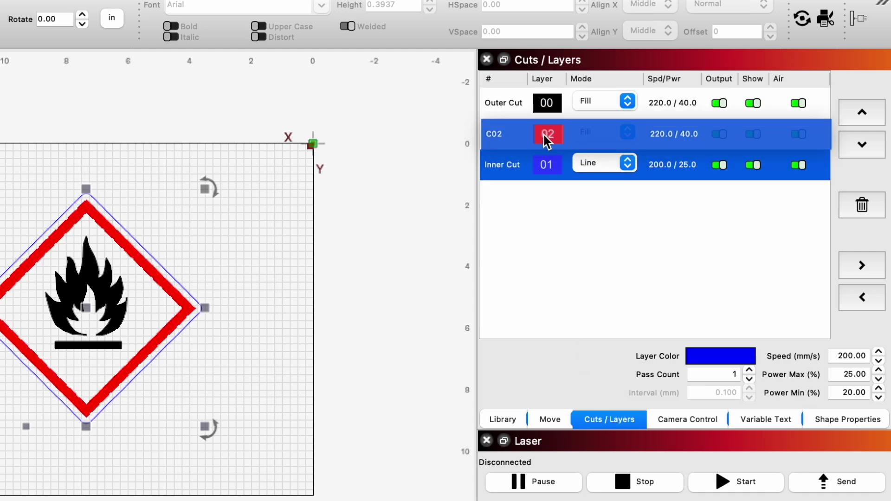
left_click(503, 419)
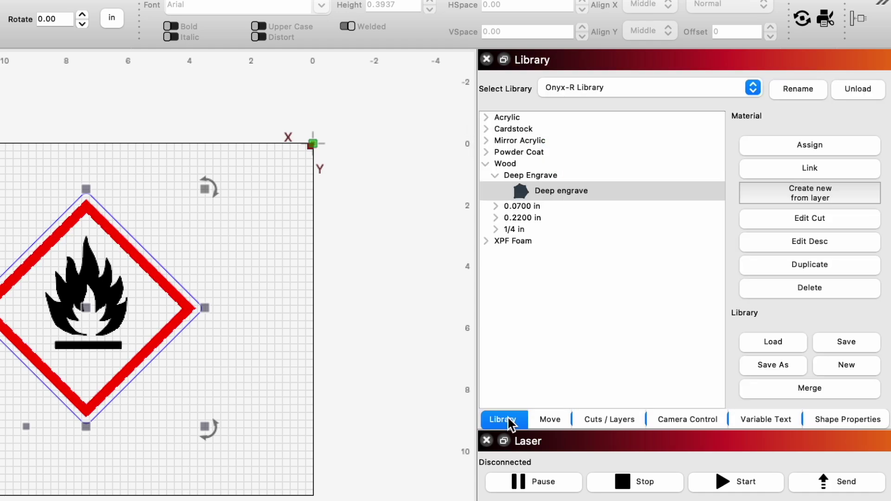
left_click(496, 219)
left_click(538, 238)
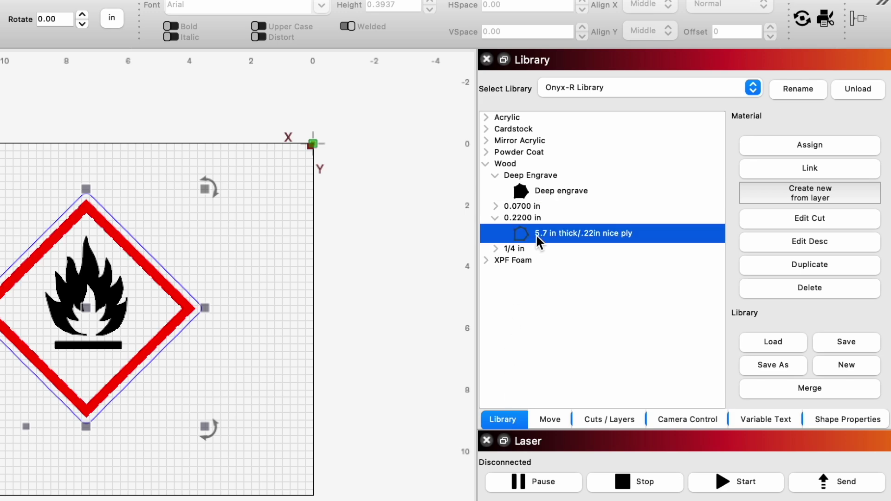
left_click(791, 152)
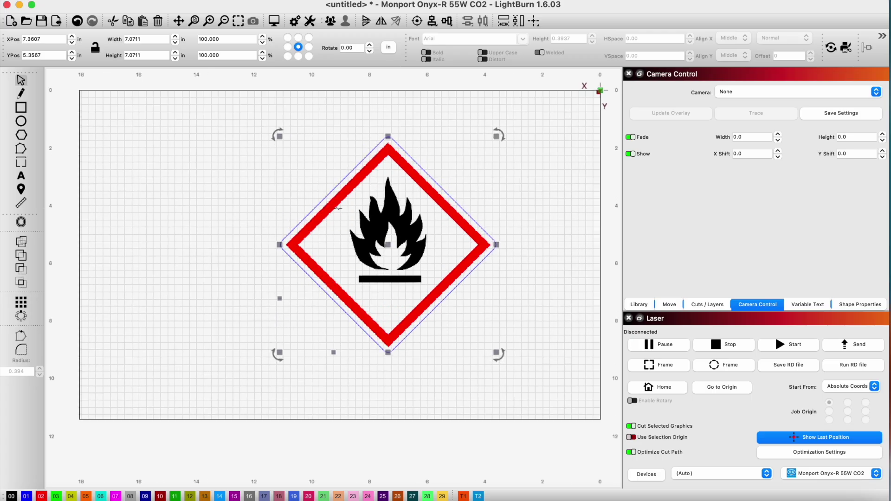
Group the two diamonds of the red border and put an in-place duplicate of the border on green layer 03
scroll(301, 247, "up", 4)
left_click(294, 161)
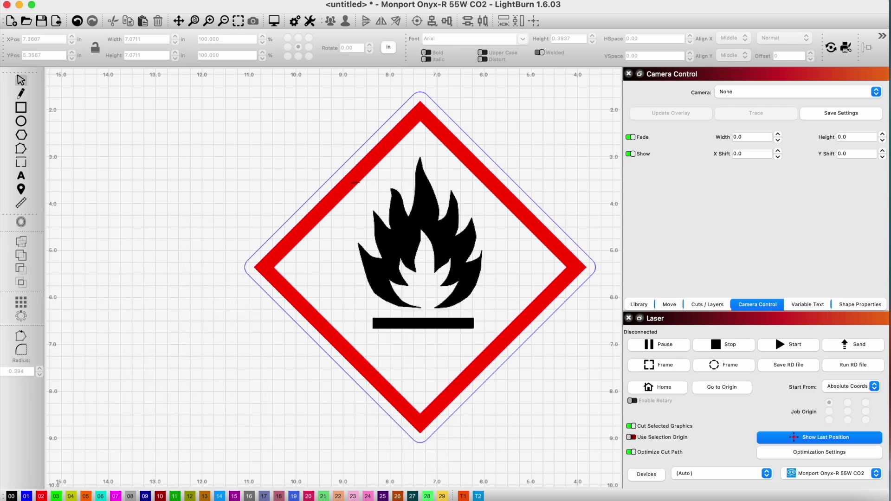
left_click(355, 185)
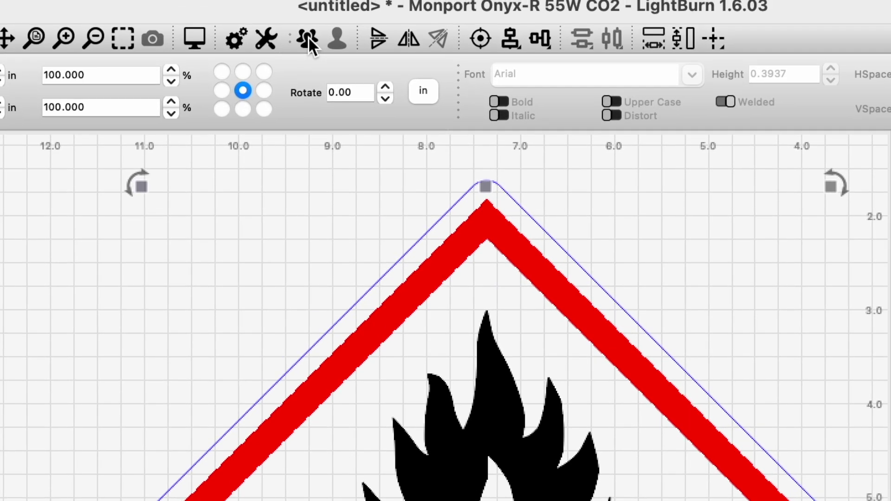
left_click(308, 38)
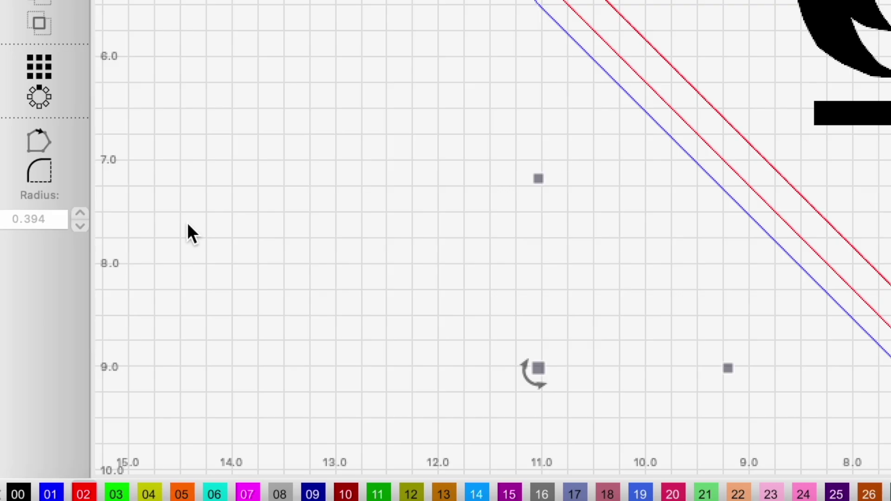
left_click(112, 495)
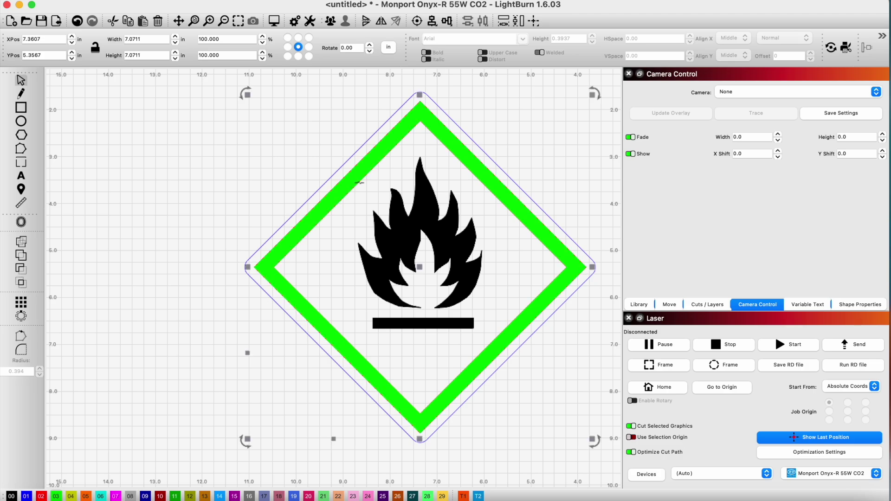
Widen the green border by shrinking its inner diamond and enlarging its outer diamond to about 7.41 in, keeping both centred
left_click_drag(261, 108, 285, 131)
key("ctrl+z")
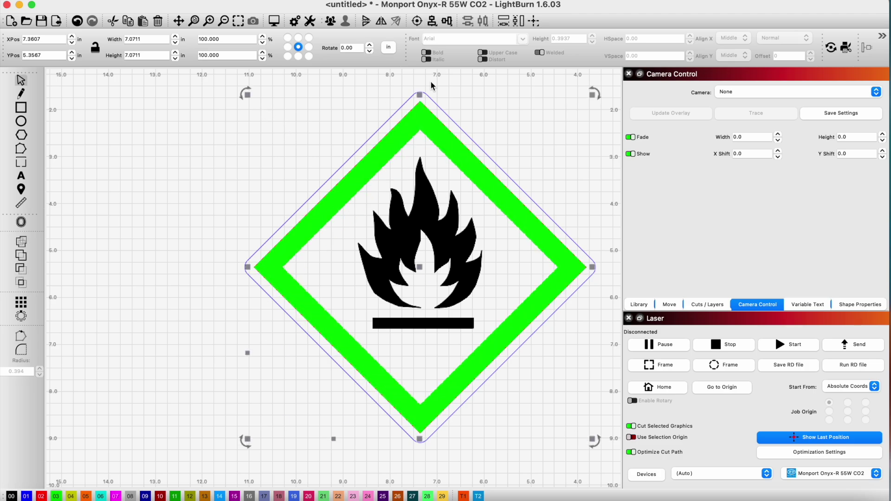
key("Escape")
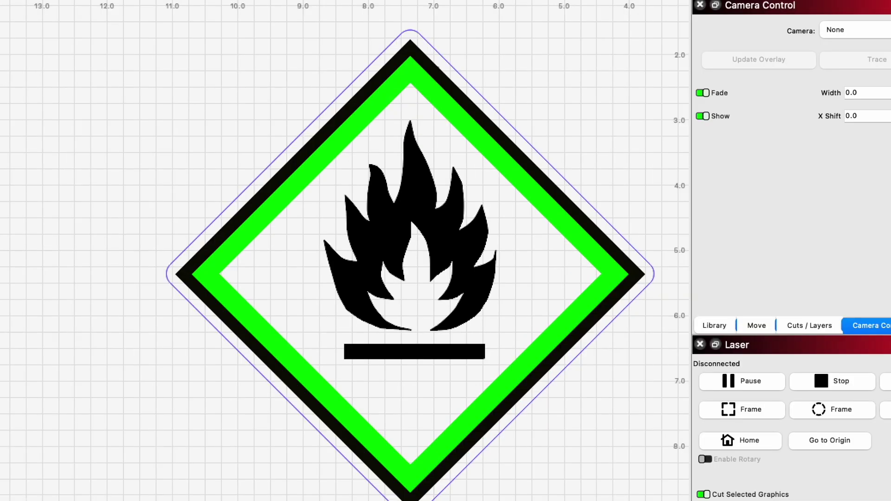
left_click(436, 120)
left_click_drag(592, 94, 599, 86)
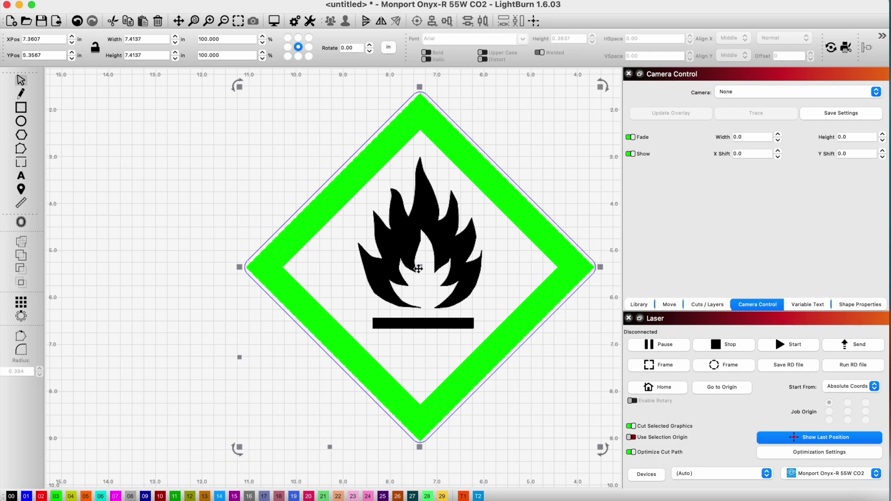
Move the green border aside to expose the red border beneath it, and undo the move
mouse_move(418, 268)
left_mouse_down()
mouse_move(448, 334)
mouse_move(420, 267)
left_mouse_up()
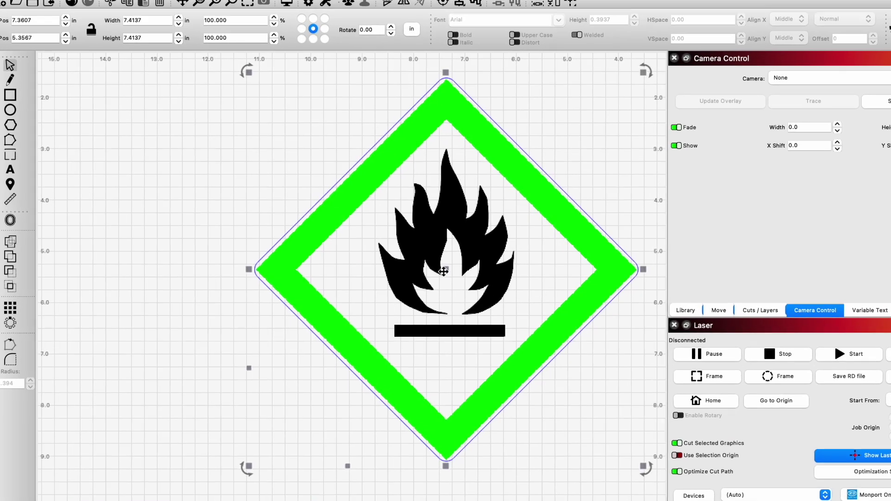
left_click_drag(420, 267, 162, 232)
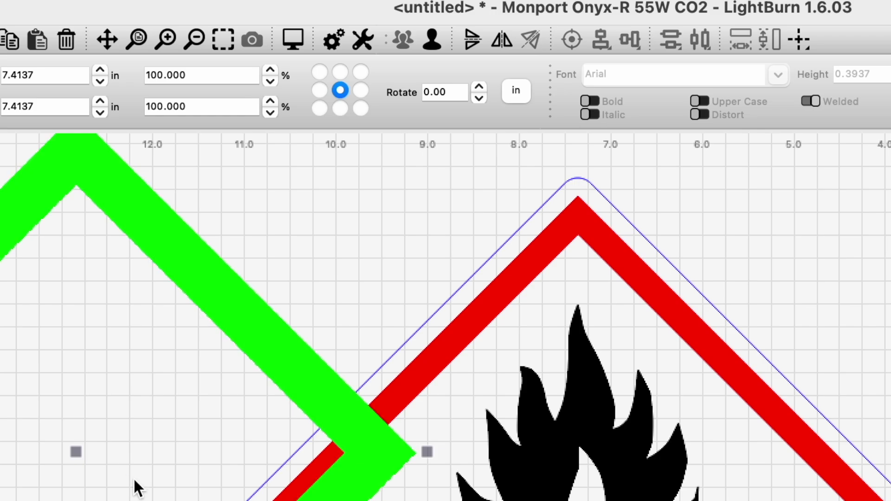
key("super+z")
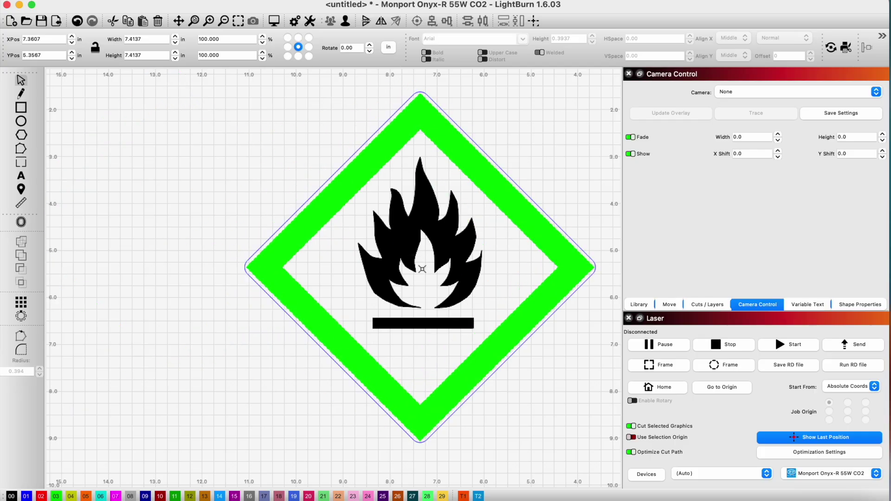
left_click(421, 269)
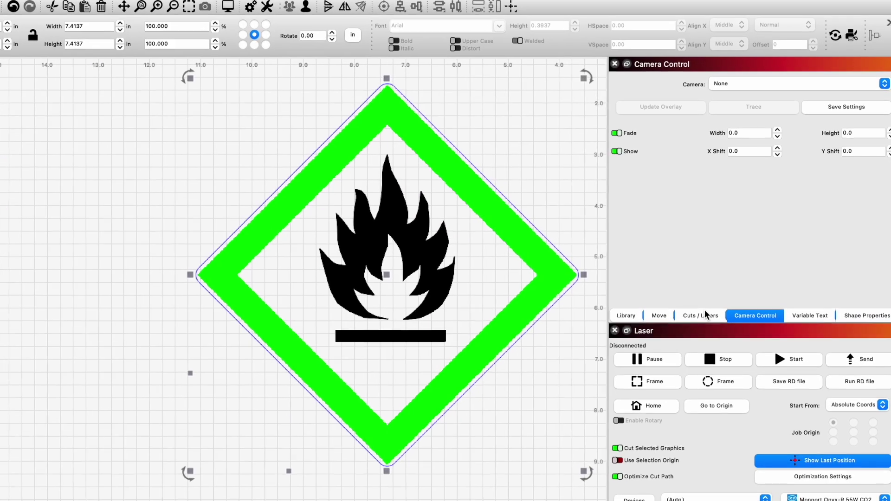
Hide the Etch layer 03 and the C02 layer in the edit window
left_click(706, 305)
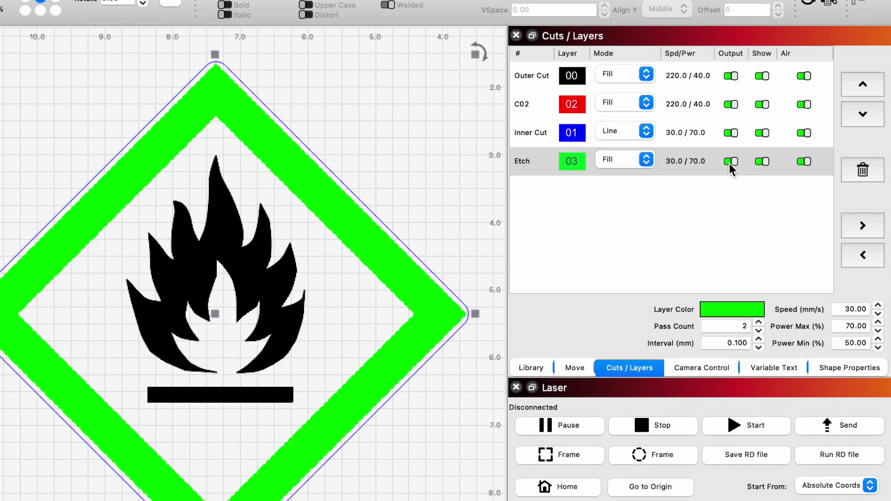
left_click(761, 161)
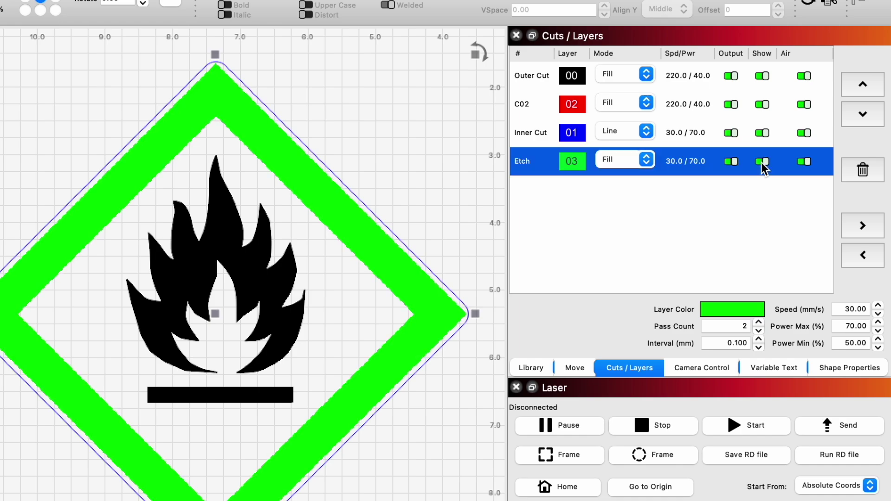
left_click(761, 104)
Offset the flame outward by 0.1375 in with round corners, outer shapes only, and assign the offset outline to layer 04
left_click(253, 298)
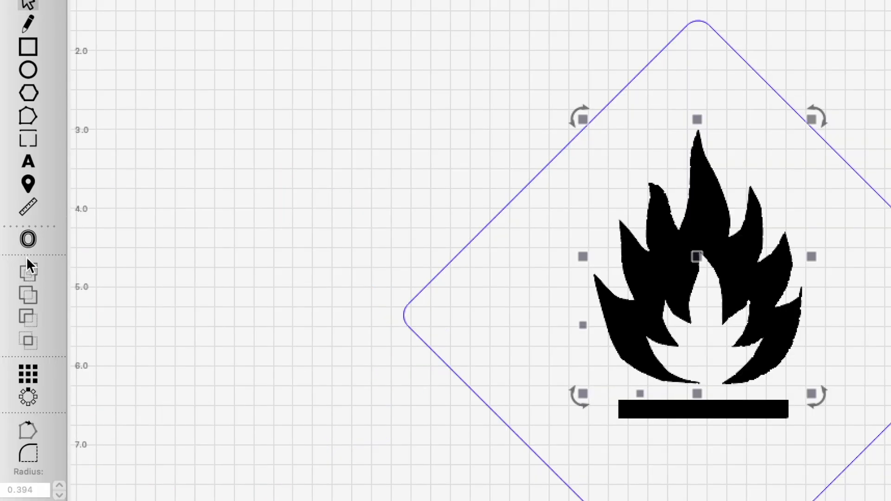
left_click(27, 239)
left_click_drag(730, 192, 394, 31)
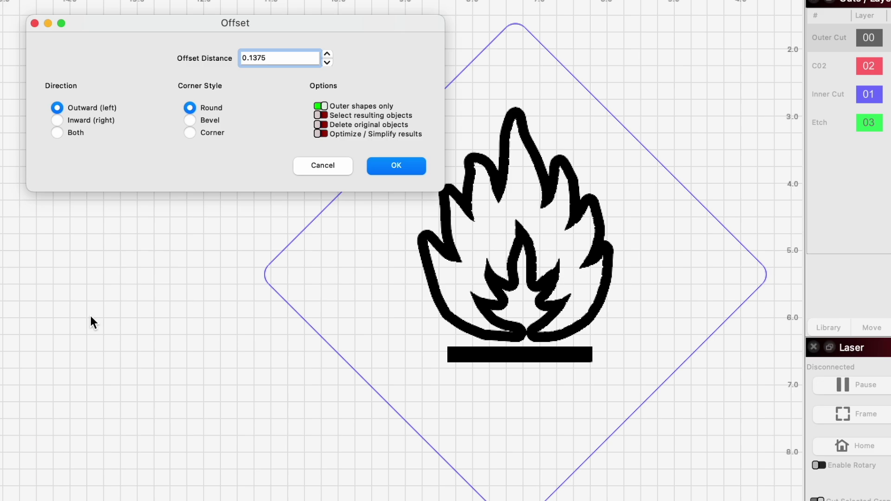
left_click(391, 170)
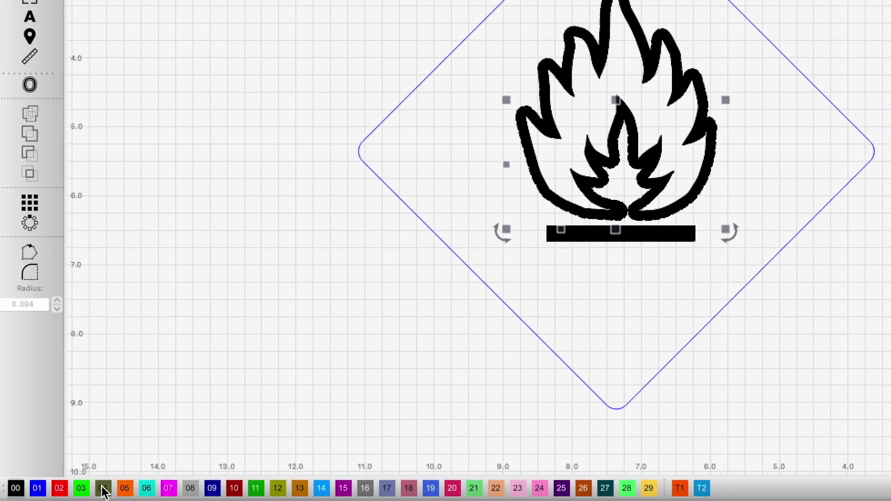
left_click(101, 484)
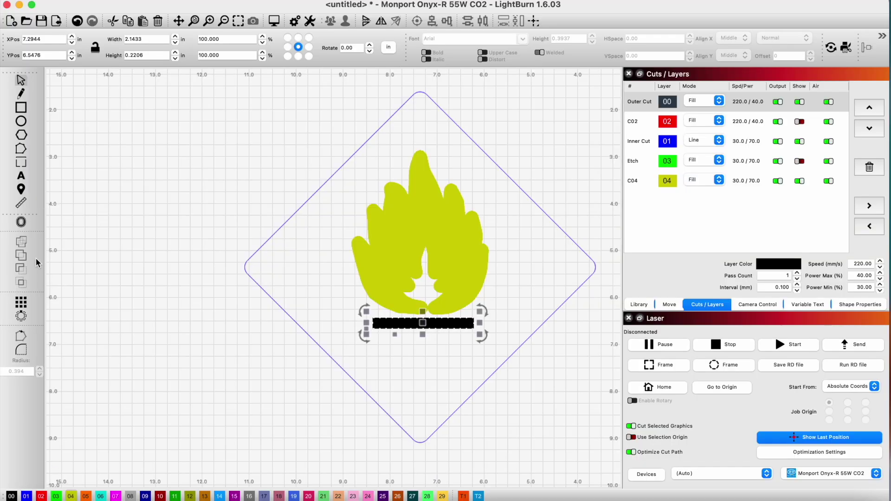
Offset the bar below the flame outward by 0.1375 in with round corners and assign the new outline to layer 04
left_click(21, 222)
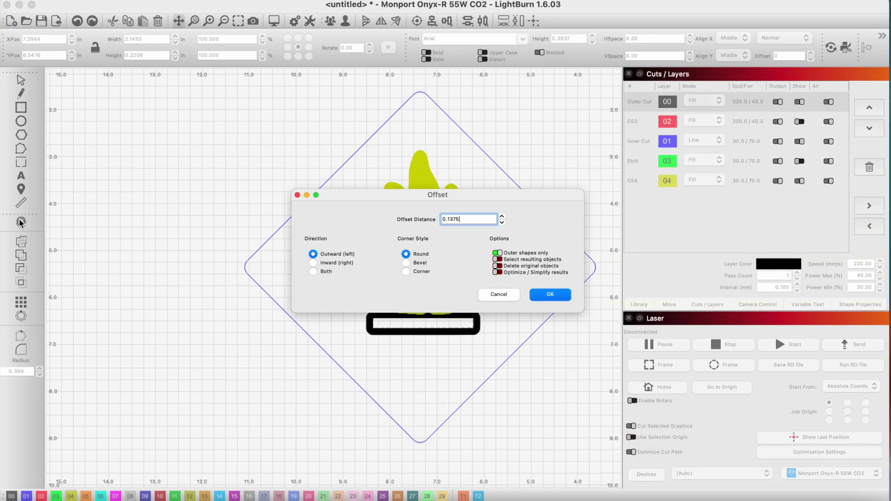
left_click(546, 294)
left_click(464, 340)
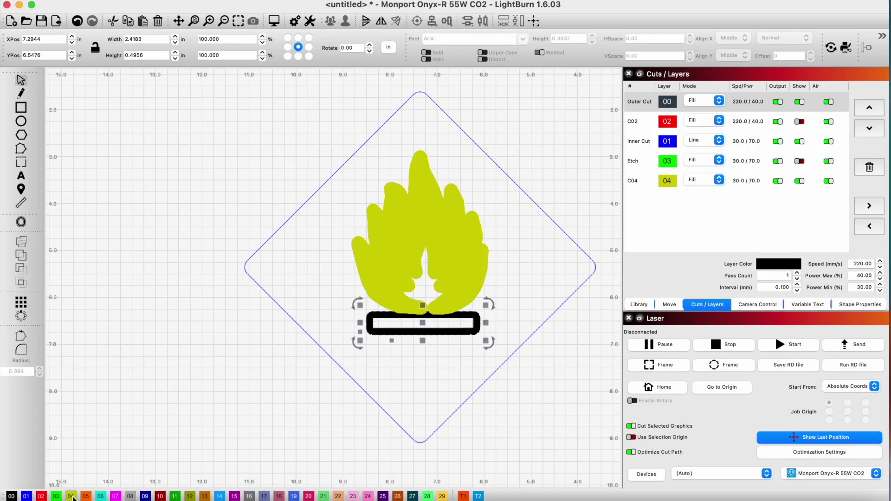
left_click(71, 496)
Hide the C04 and Inner Cut layers so only the original black Outer Cut flame and bar show
left_click(799, 181)
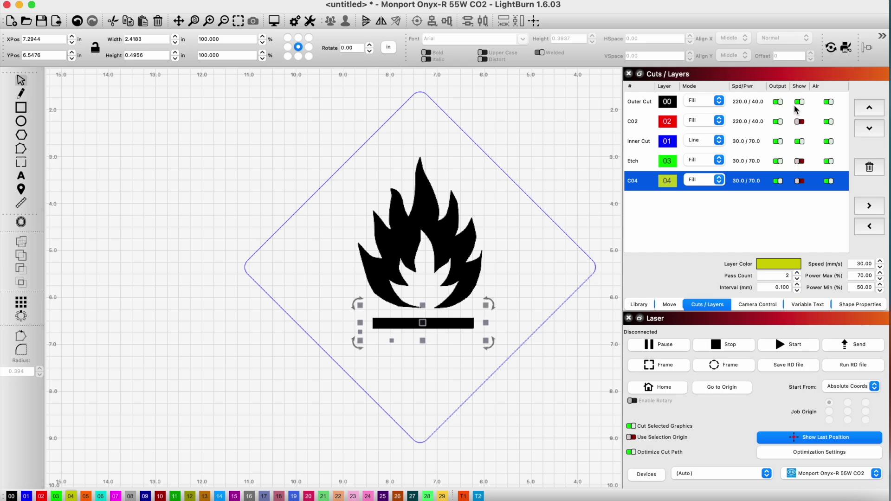
left_click(799, 142)
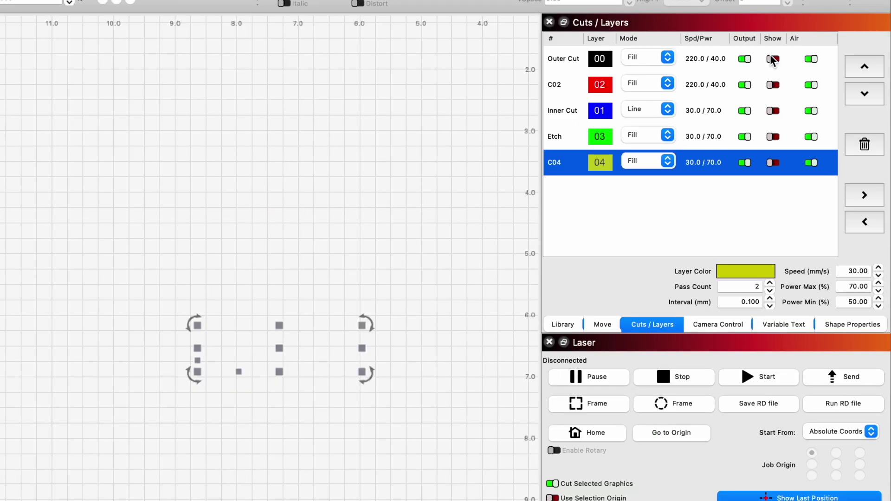
left_click(772, 59)
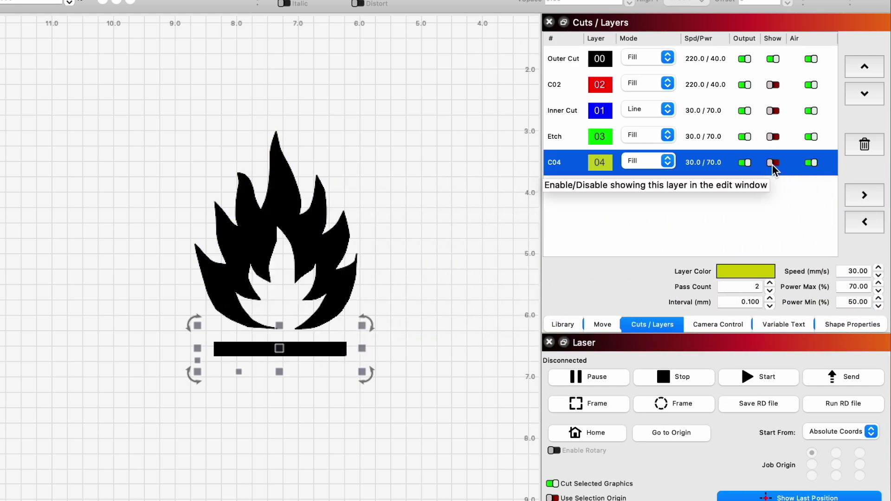
Show the C04, C02, Etch and Inner Cut layers in the edit window again
left_click(772, 162)
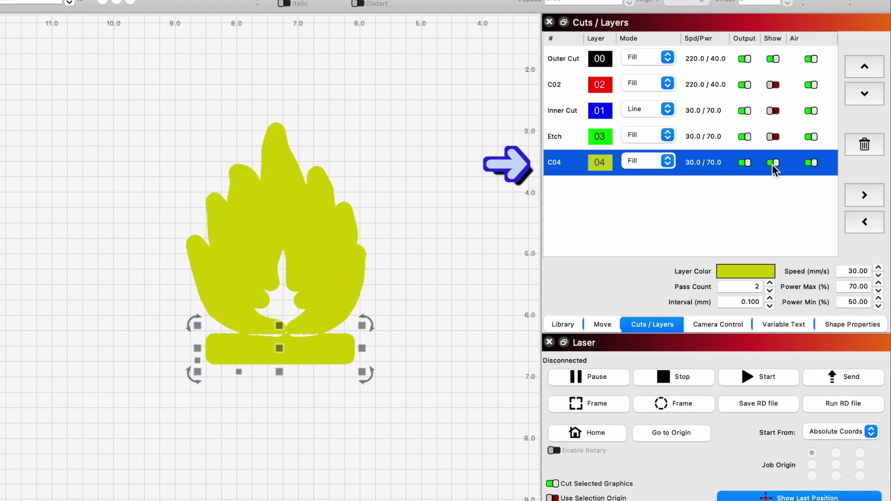
left_click(772, 85)
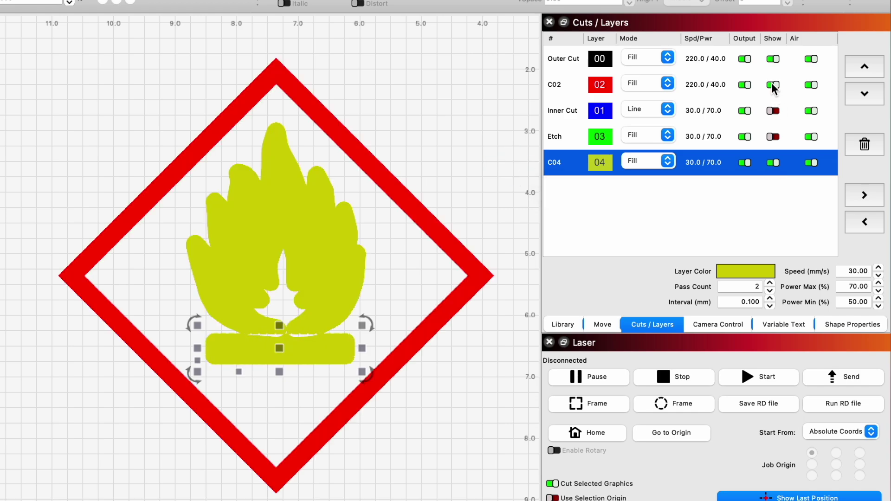
left_click(772, 138)
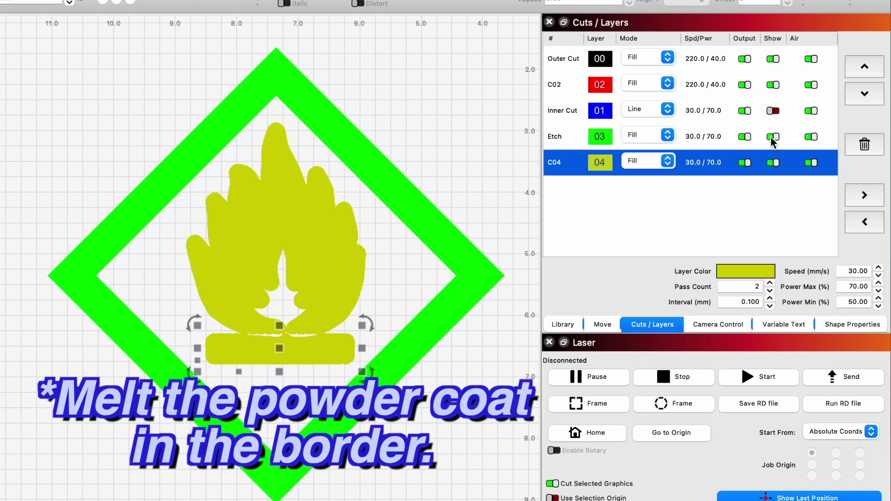
left_click(773, 111)
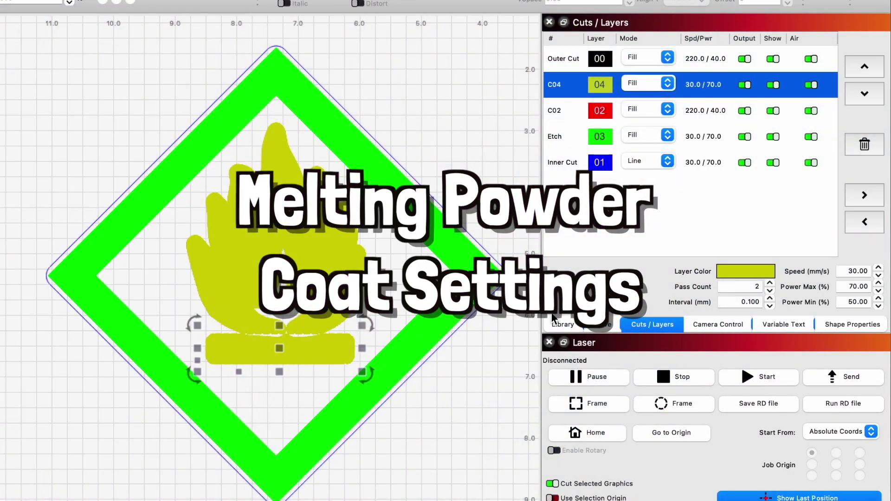
Assign the Powder Coat library preset "Defocus/Air assist OFF" under Powdercoat melt to layer C04
left_click(570, 323)
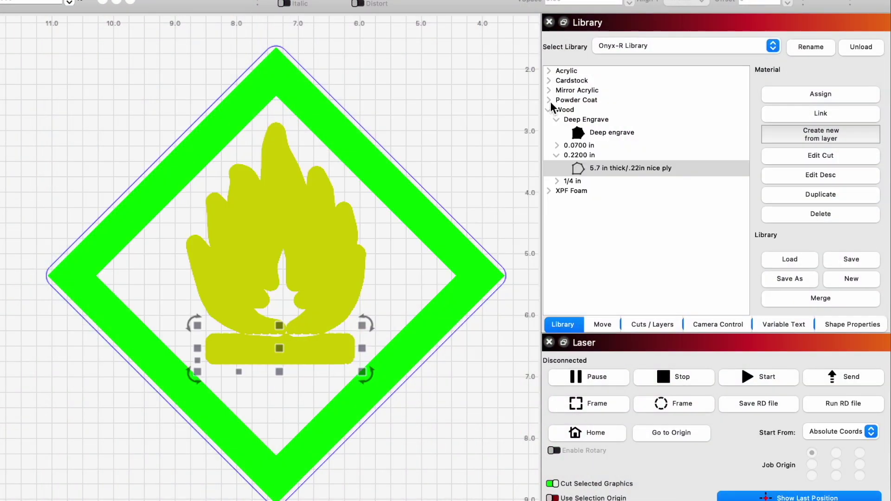
left_click(549, 100)
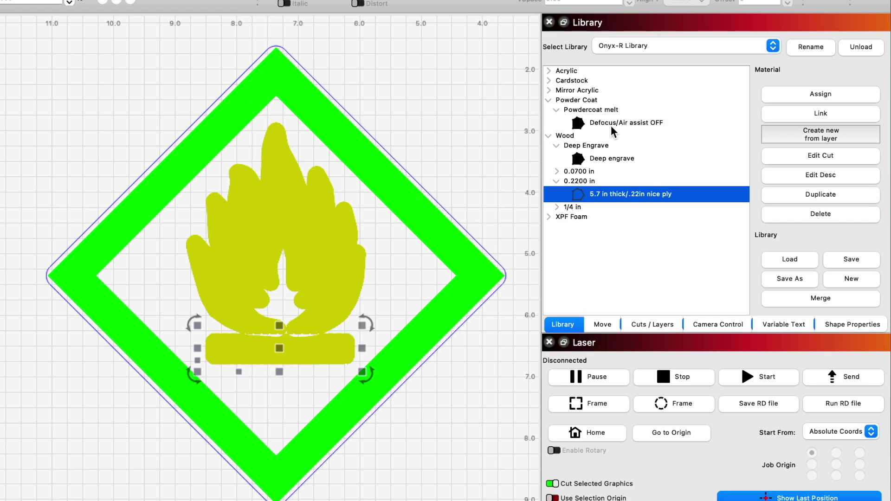
left_click(613, 130)
left_click(817, 96)
left_click(661, 327)
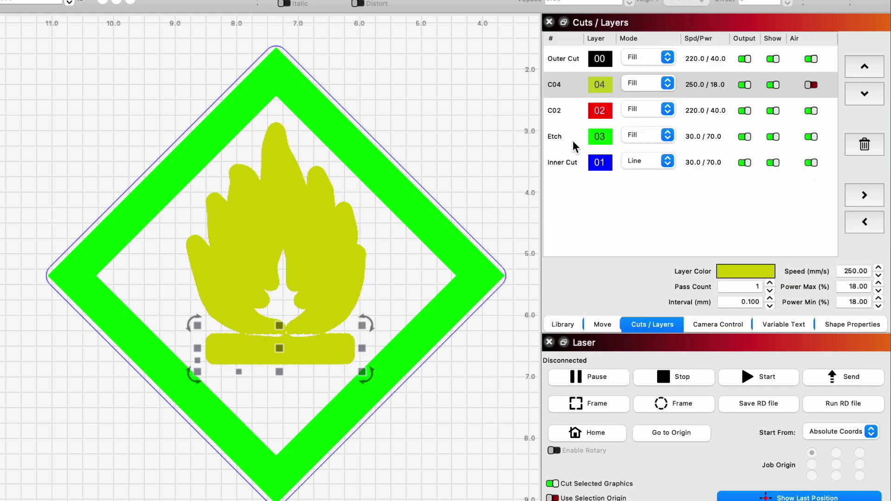
Assign the same Powdercoat melt preset "Defocus/Air assist OFF" from the library to the Etch layer 03
left_click(576, 142)
left_click(571, 325)
left_click(584, 128)
left_click(791, 99)
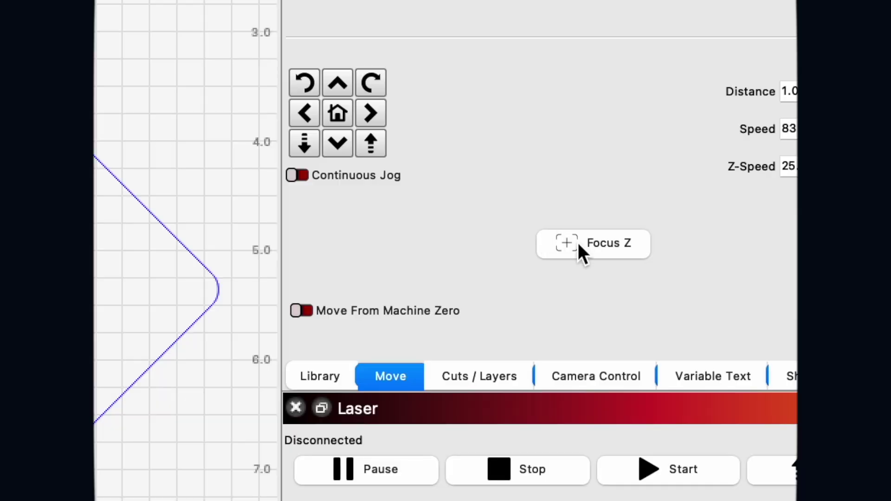
Run Focus Z to automatically set the laser's focus height
left_click(578, 243)
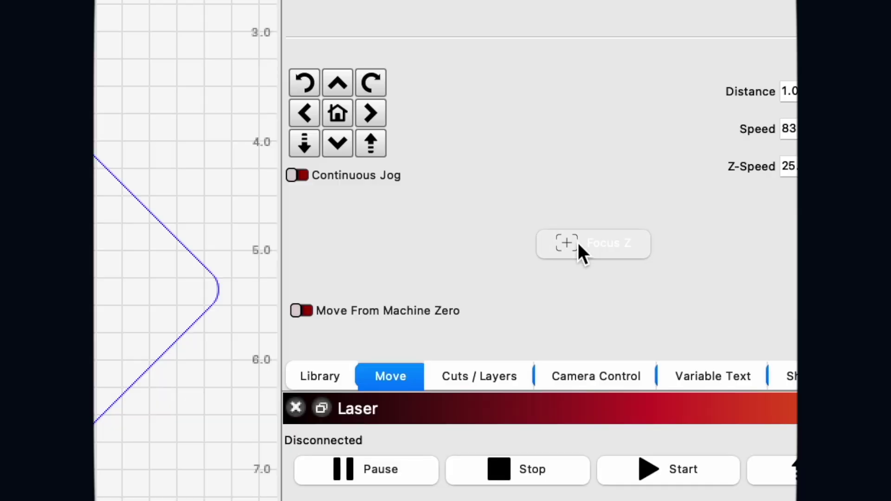